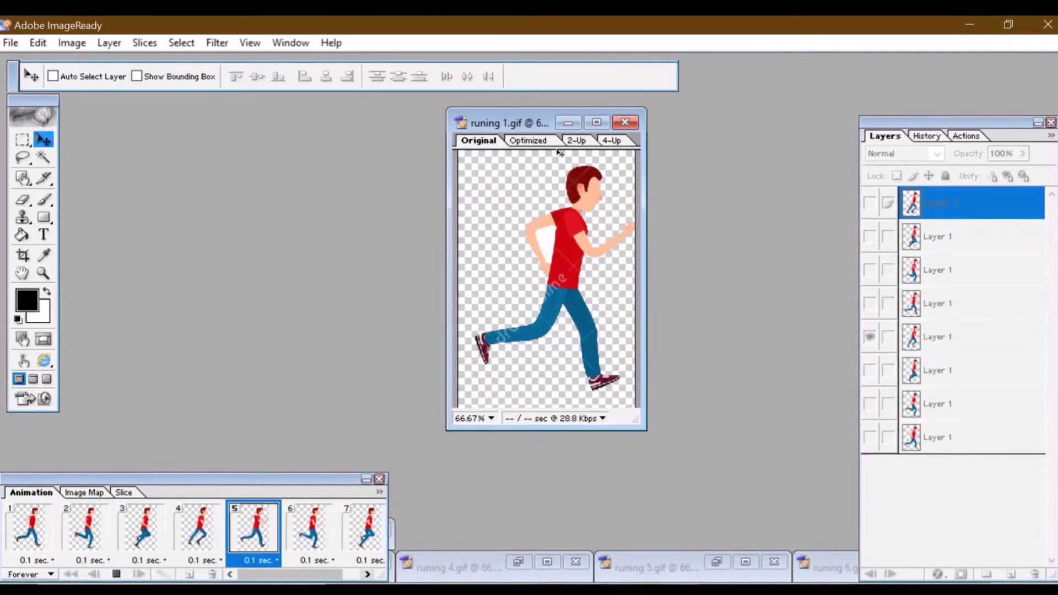
Maximize runing 1.gif, stop playback, set looping to Once, and replay the animation.
left_click(596, 122)
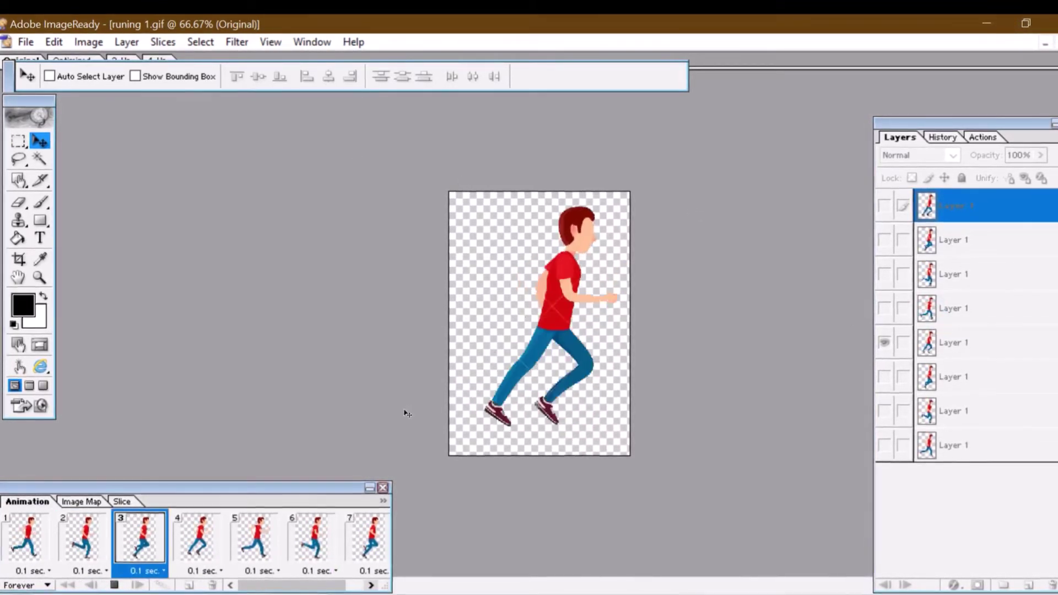
left_click(114, 585)
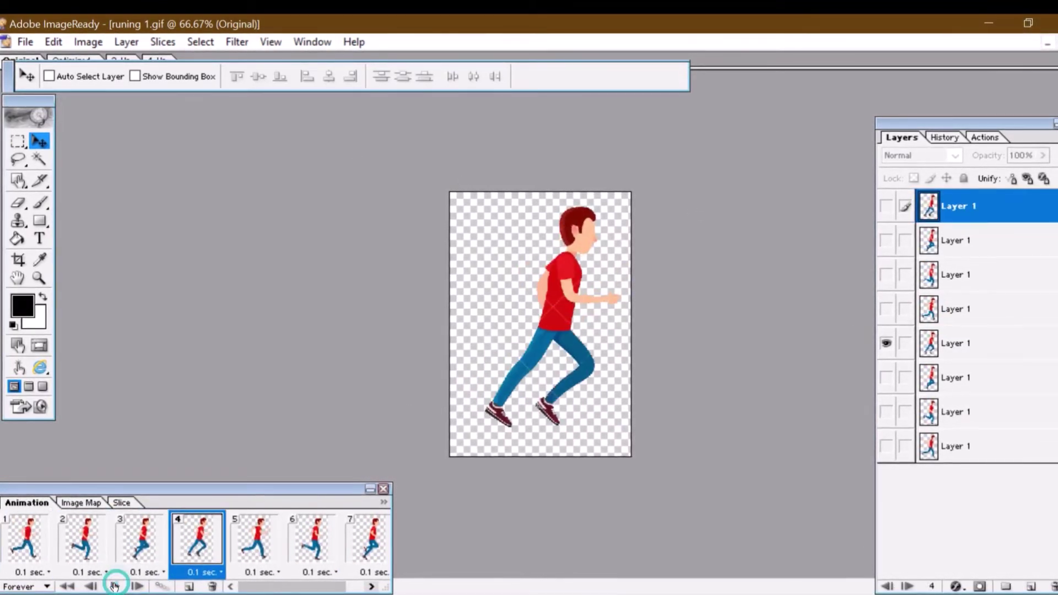
left_click(47, 587)
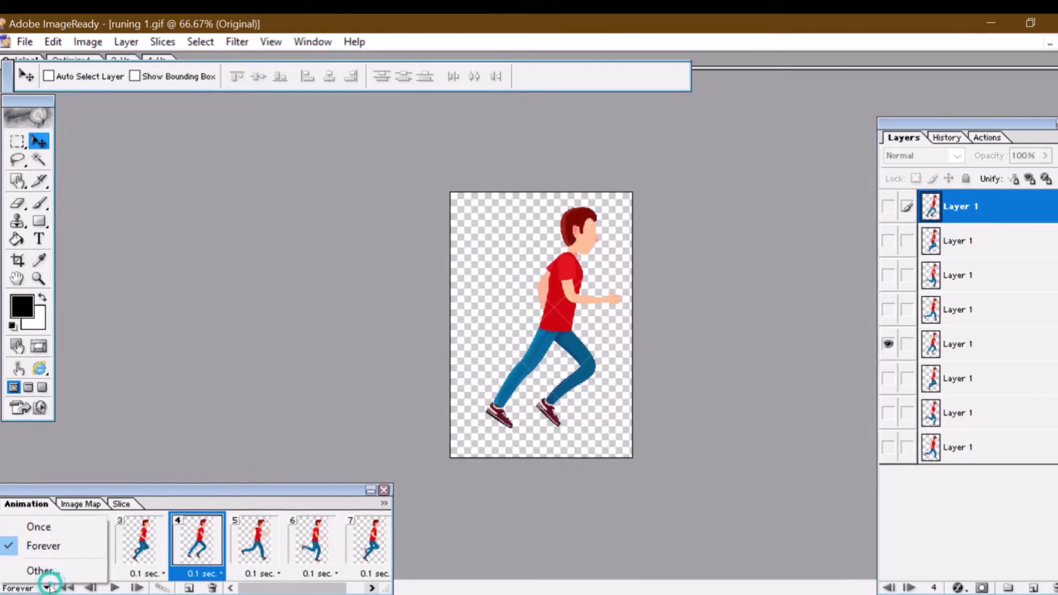
left_click(38, 527)
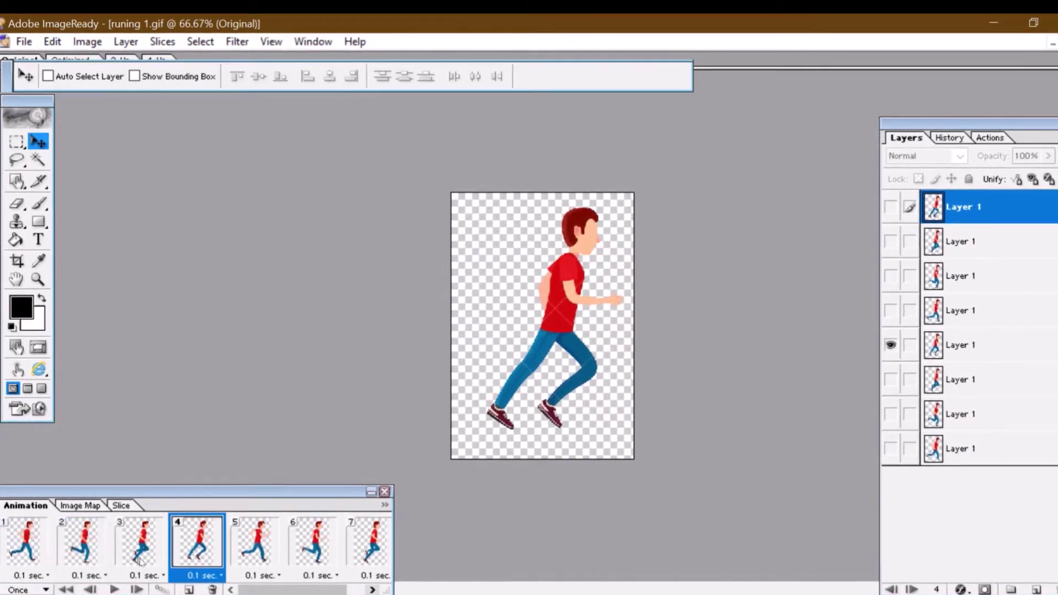
left_click(114, 589)
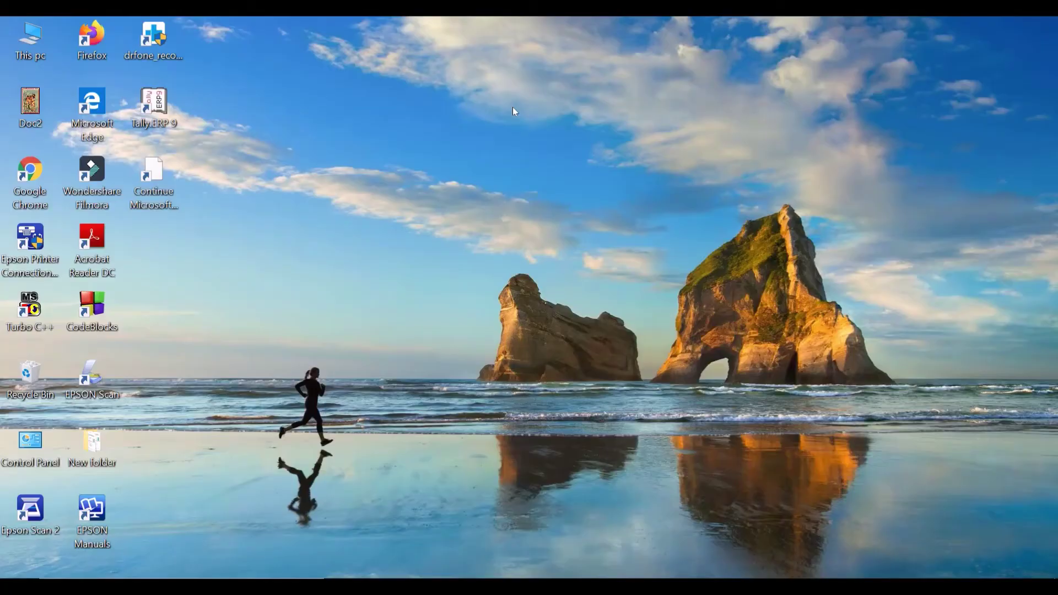
Refresh the desktop from its right-click menu, then dismiss a second context menu.
right_click(512, 110)
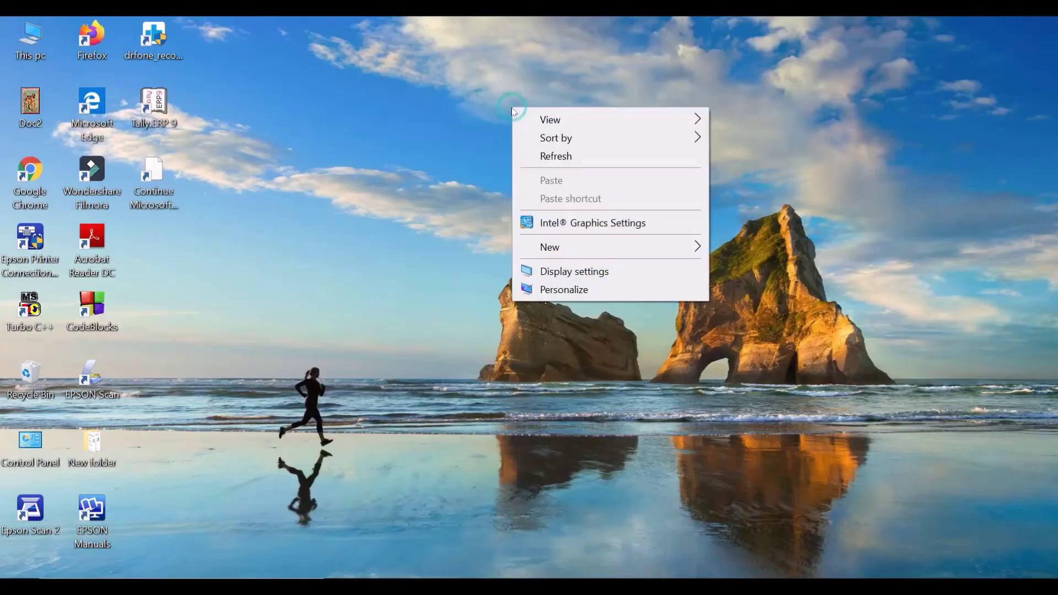
left_click(540, 158)
right_click(541, 160)
left_click(561, 208)
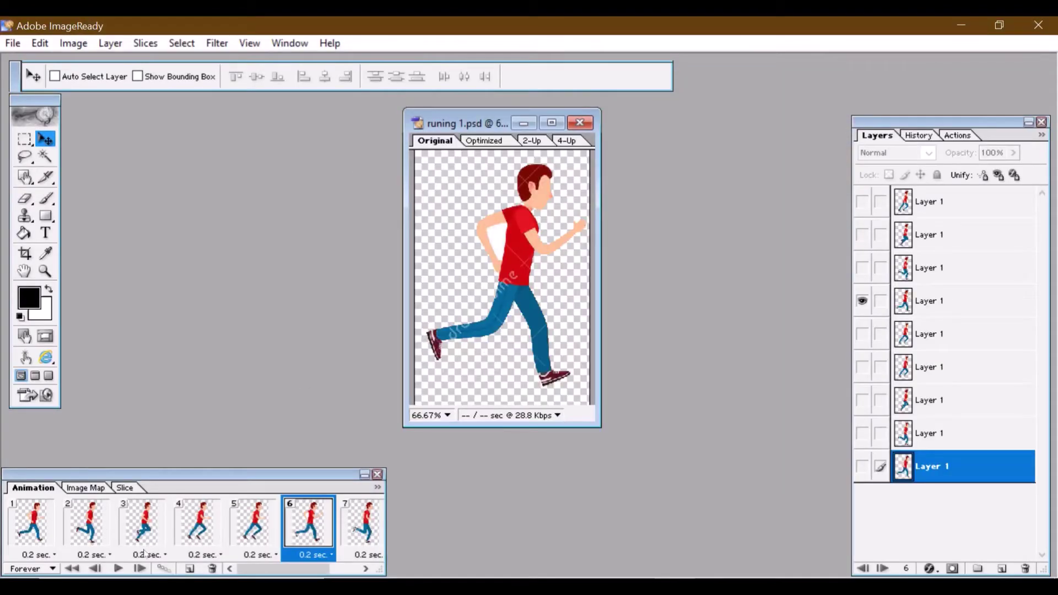
Play the runing 1.psd animation maximized, then stop it, restore the window and close the document.
left_click(117, 569)
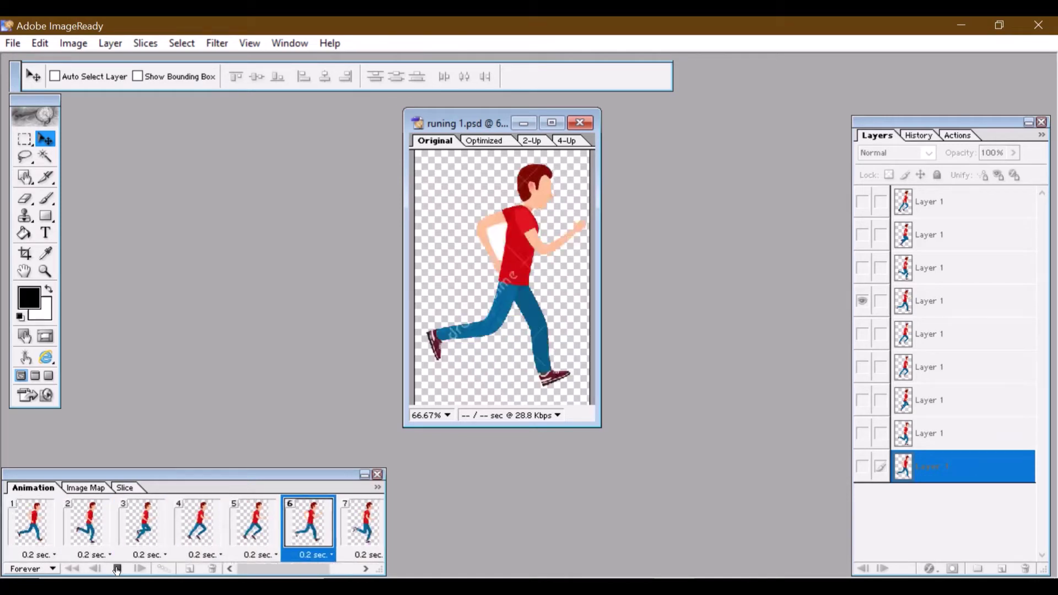
left_click(542, 124)
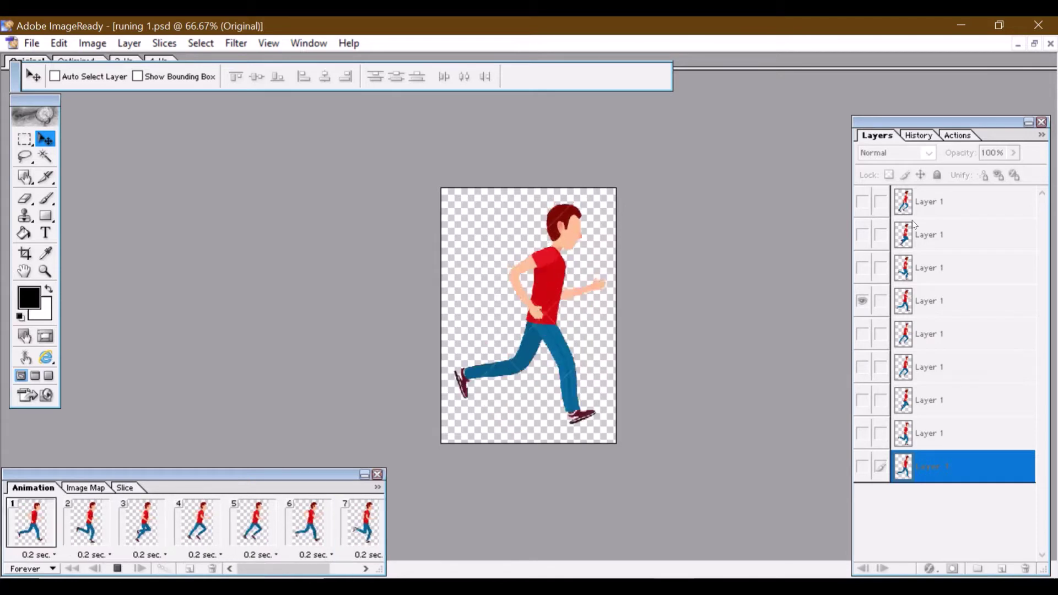
left_click(115, 571)
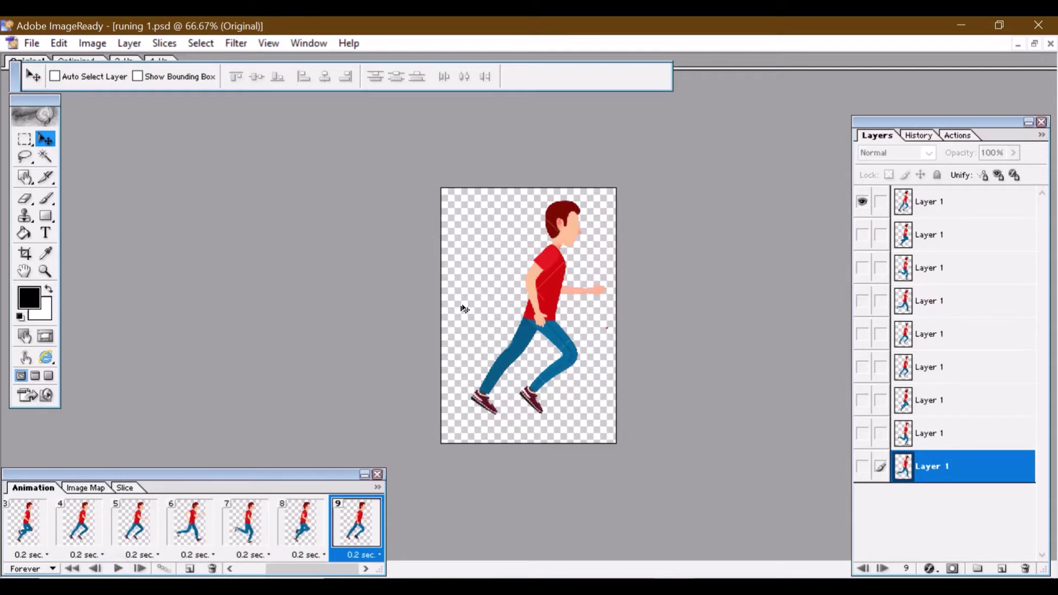
left_click(1035, 44)
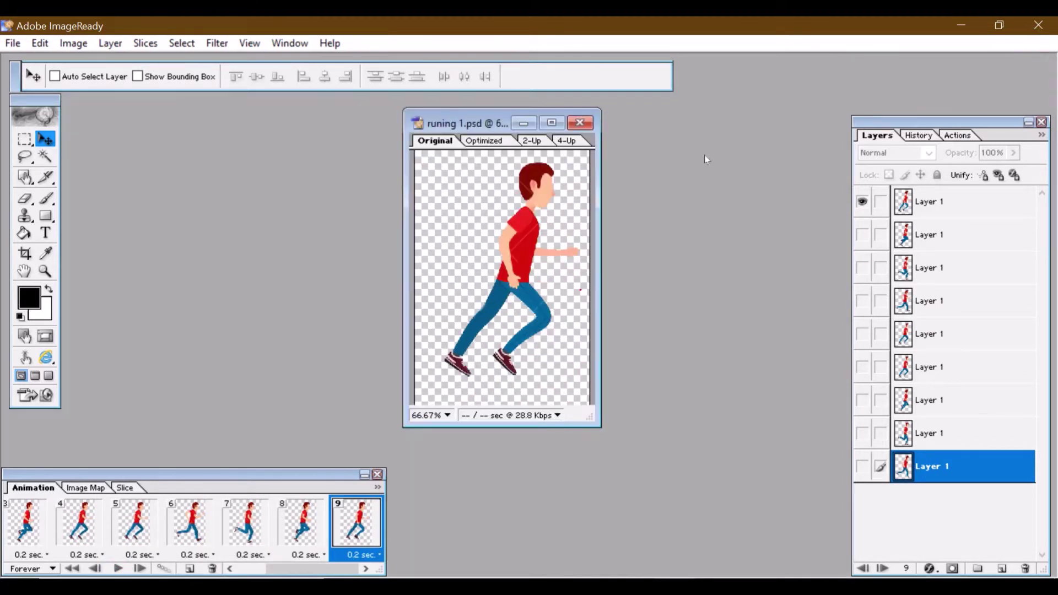
left_click(587, 124)
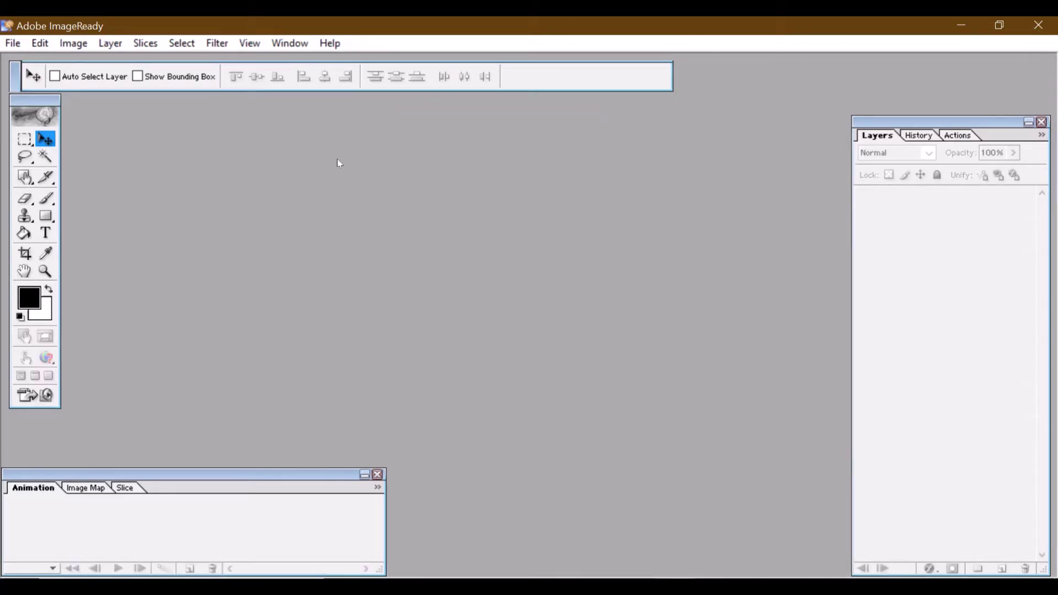
In the Open dialog, Ctrl-select runing 1 through runing 8 in Marksheet_files.
left_click(13, 44)
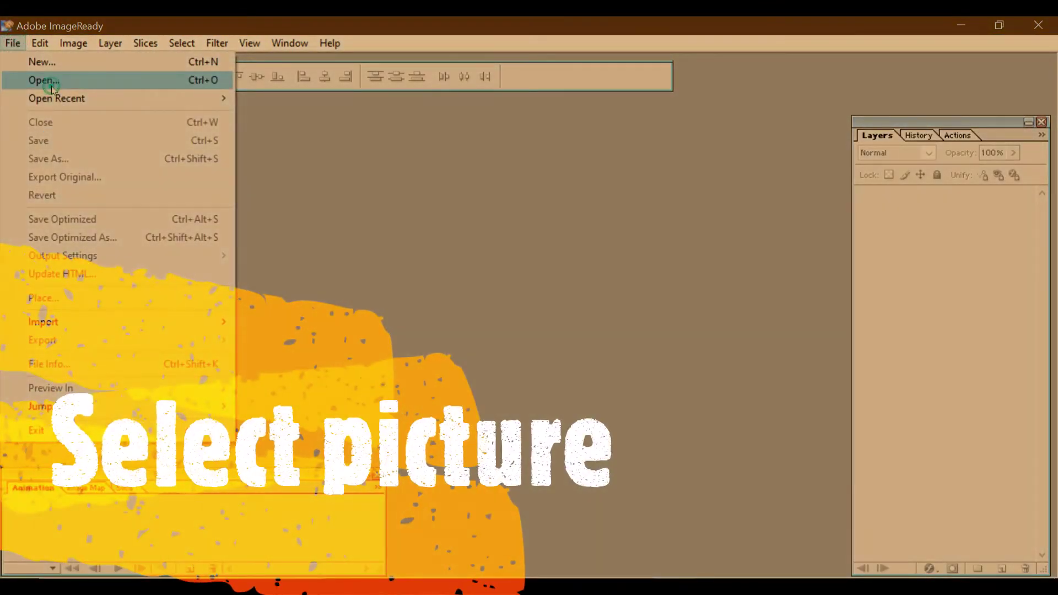
left_click(50, 80)
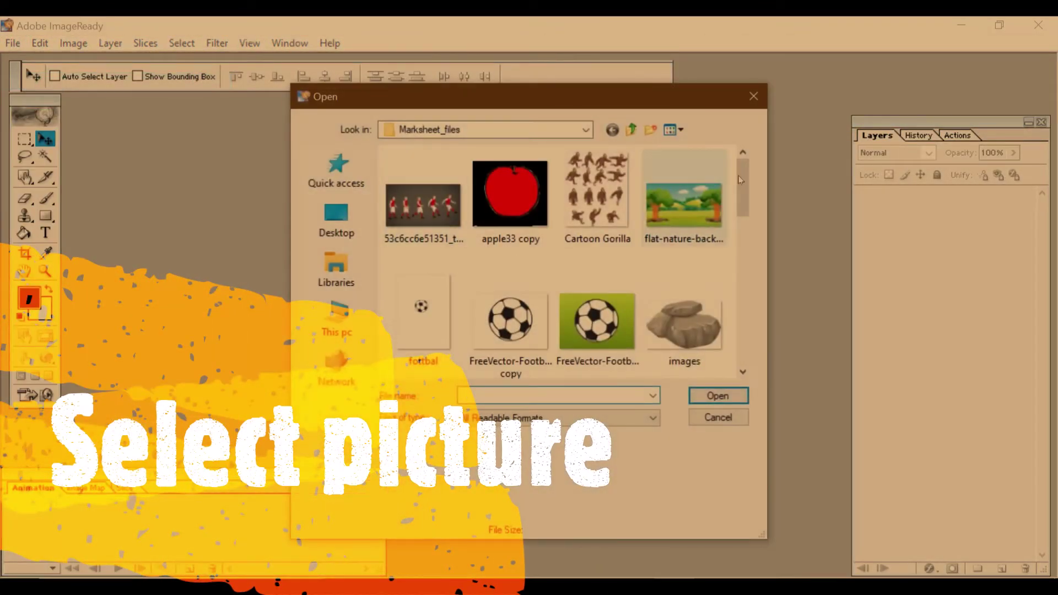
left_click_drag(744, 180, 739, 247)
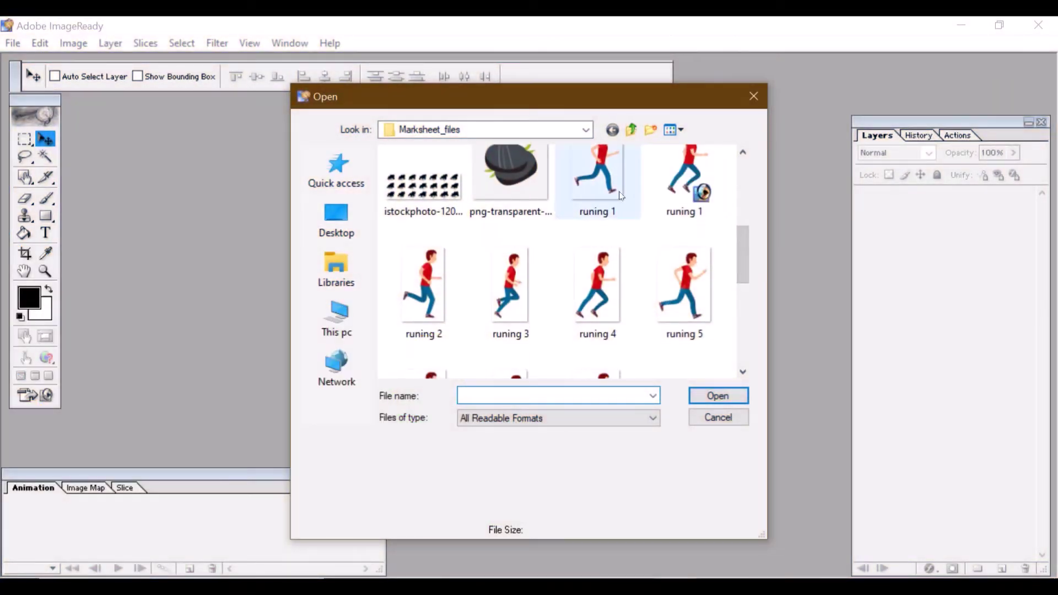
left_click(621, 195)
left_click(446, 301, "ctrl")
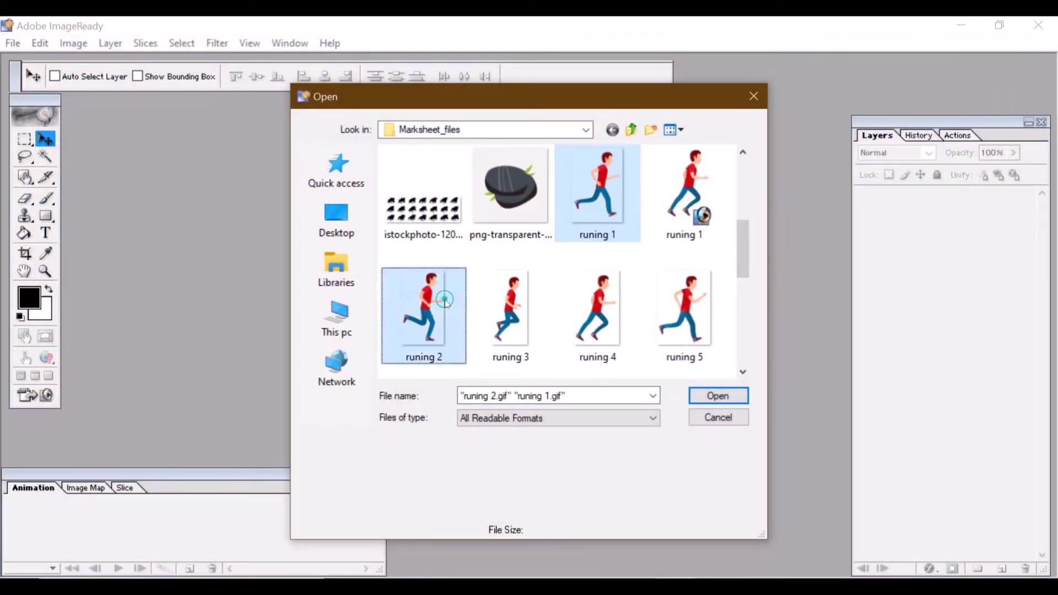
left_click(521, 298, "ctrl")
left_click(607, 300, "ctrl")
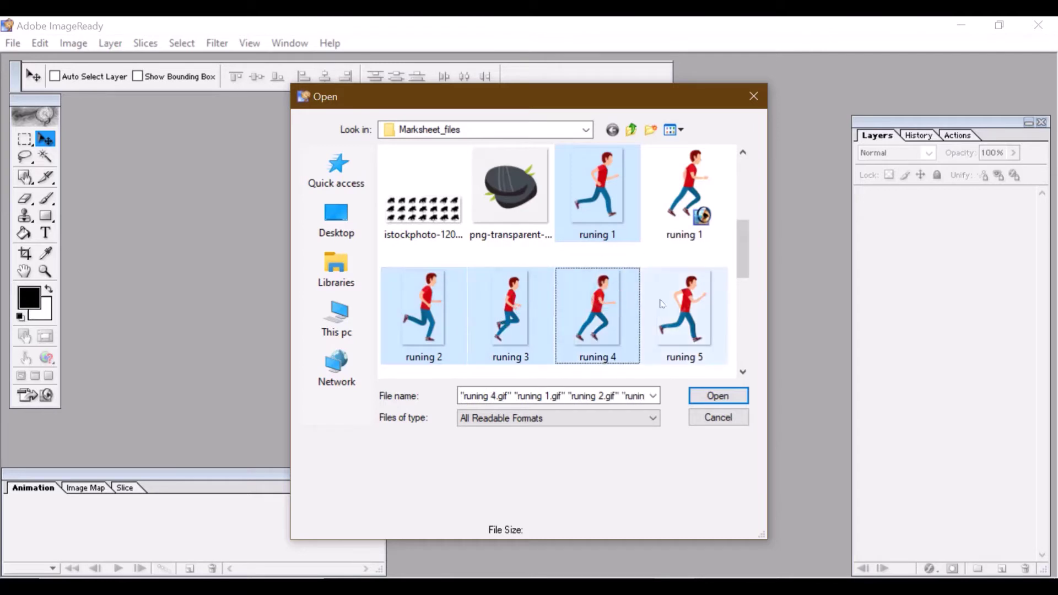
left_click(663, 302, "ctrl")
left_click_drag(746, 251, 744, 280)
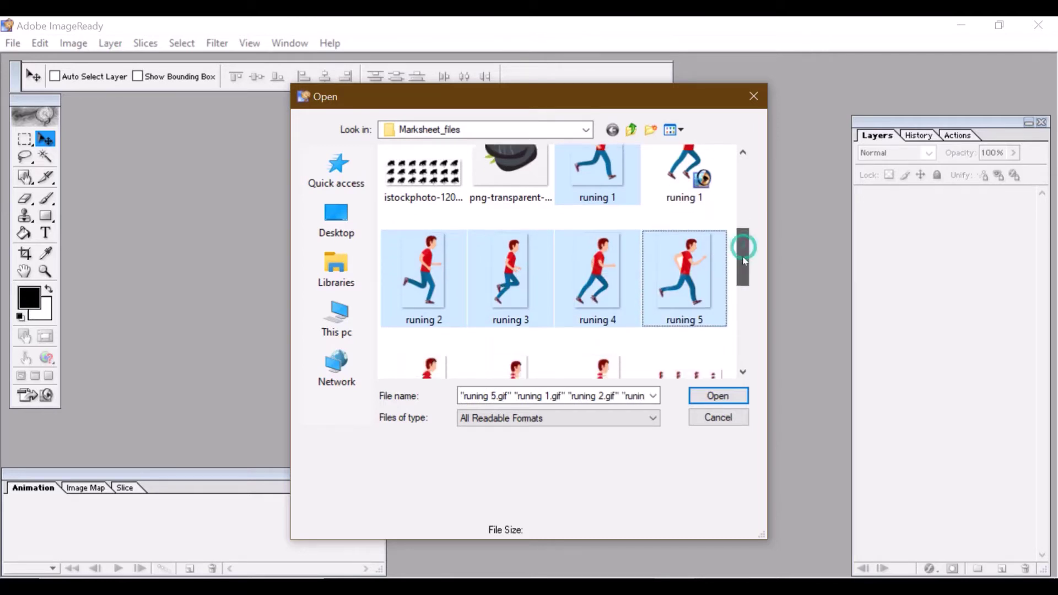
left_click(455, 310, "ctrl")
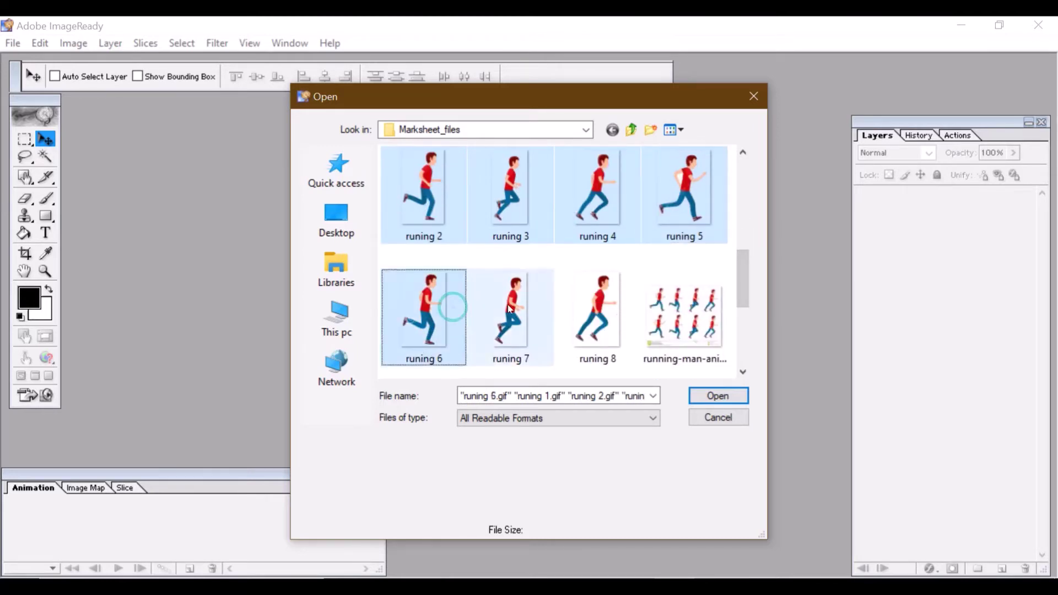
left_click(508, 304)
left_click(584, 306, "ctrl")
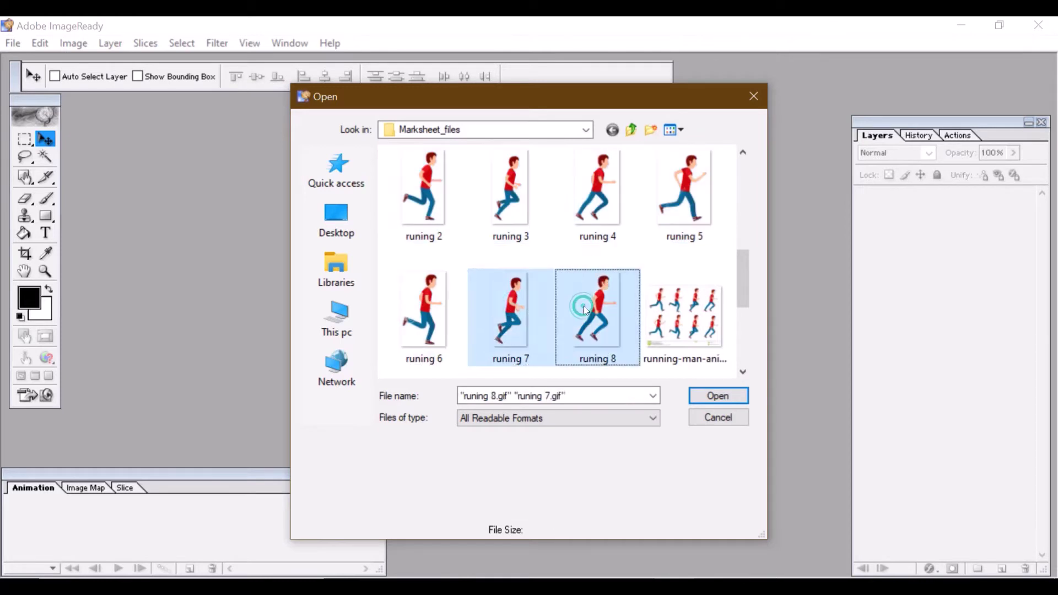
left_click(742, 154)
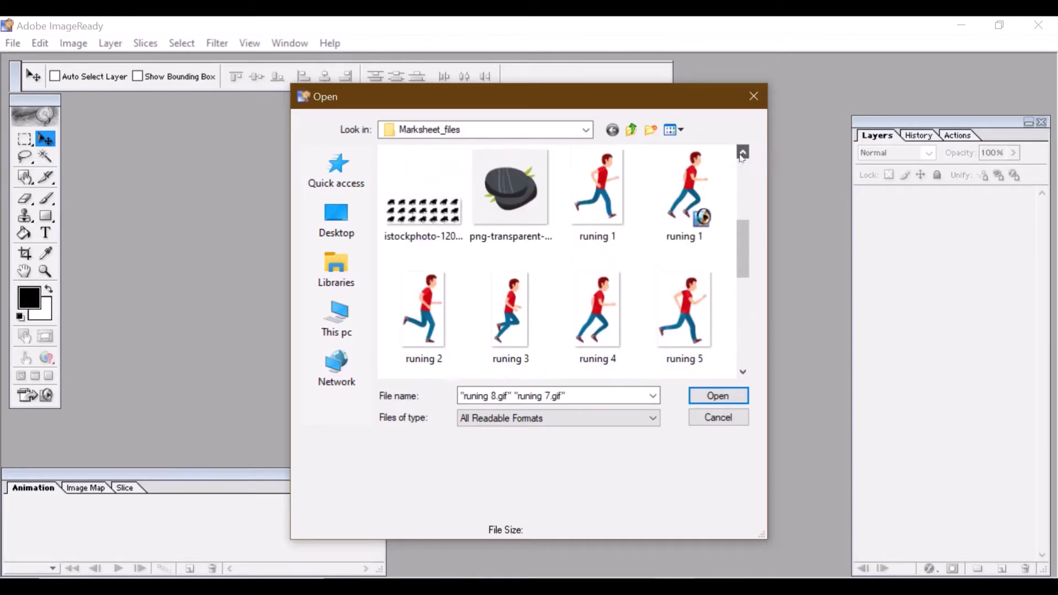
Reselect runing 1 through runing 8 and open all eight images.
left_click(633, 169)
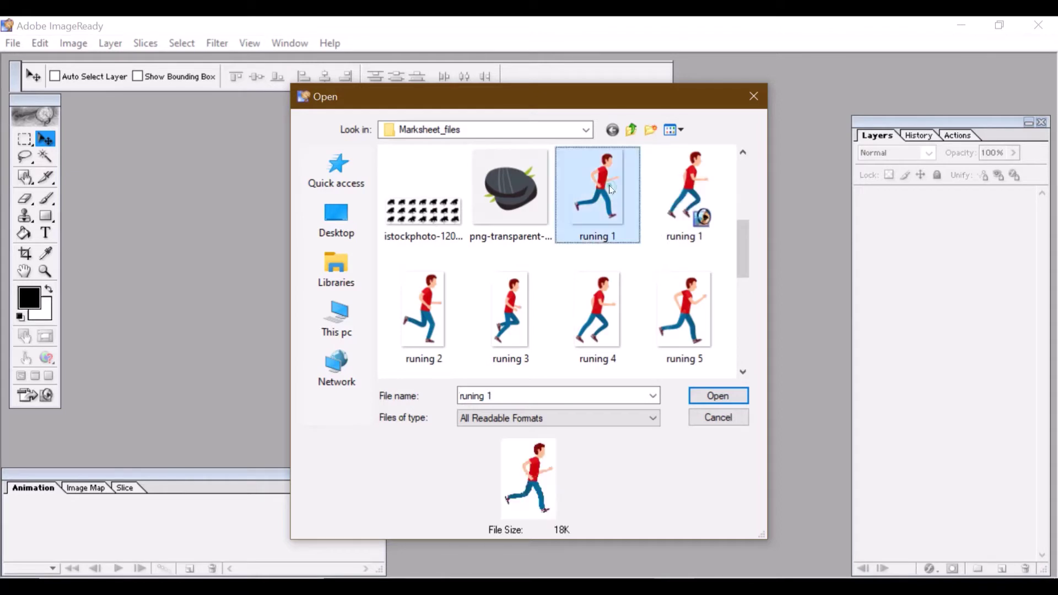
left_click(447, 309, "ctrl")
left_click(503, 310, "ctrl")
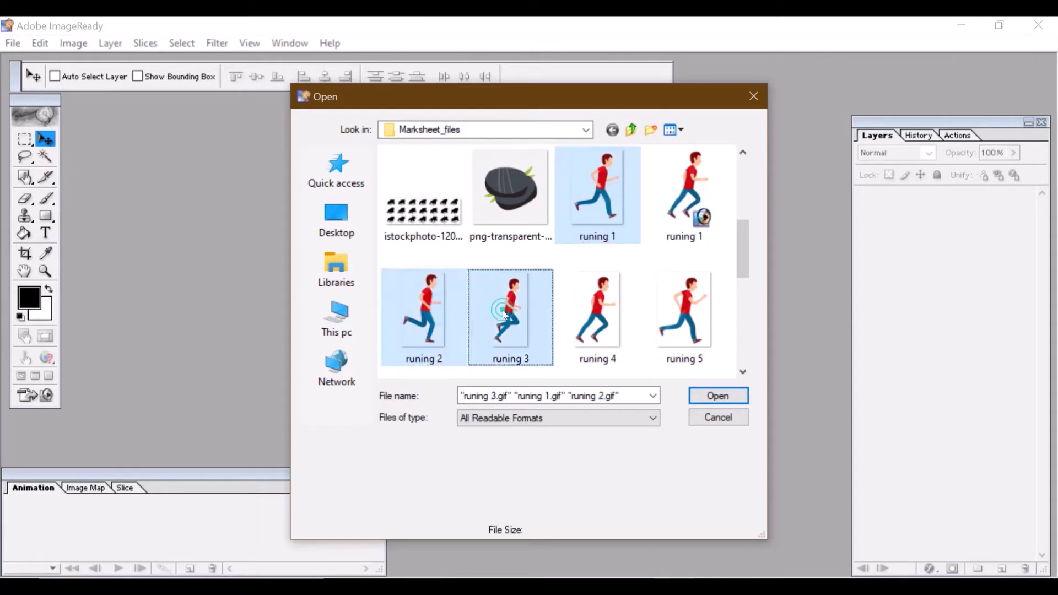
left_click(587, 308, "ctrl")
left_click(659, 306, "ctrl")
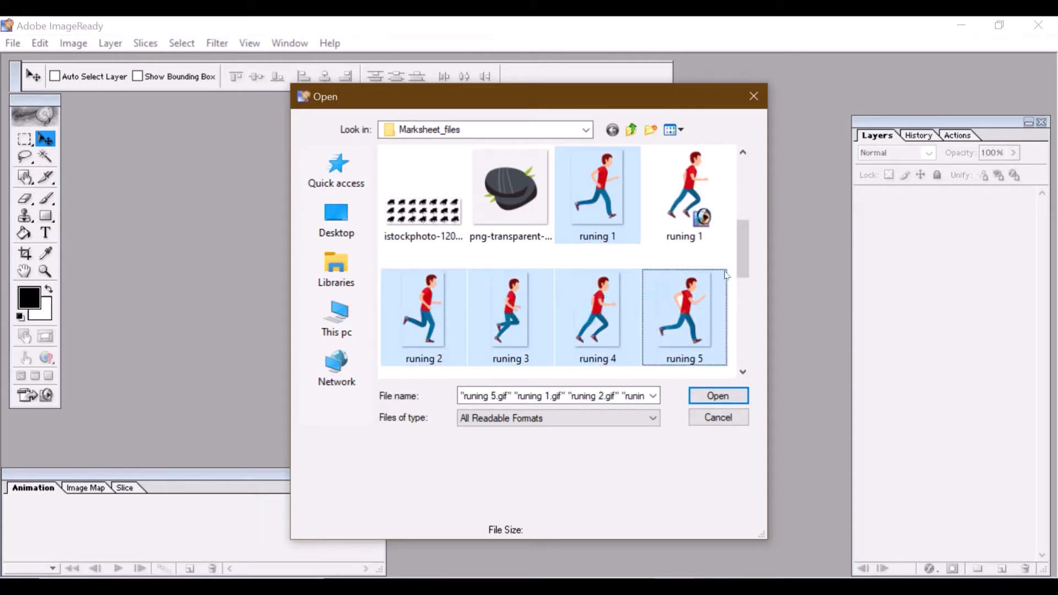
scroll(743, 252, "down", 2)
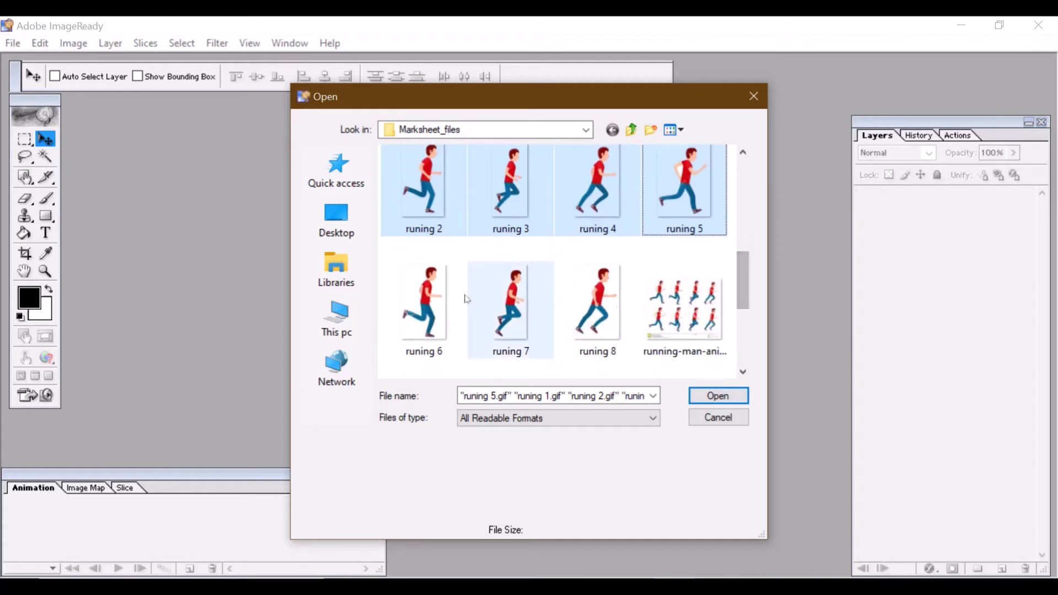
left_click(450, 298, "ctrl")
left_click(488, 302, "ctrl")
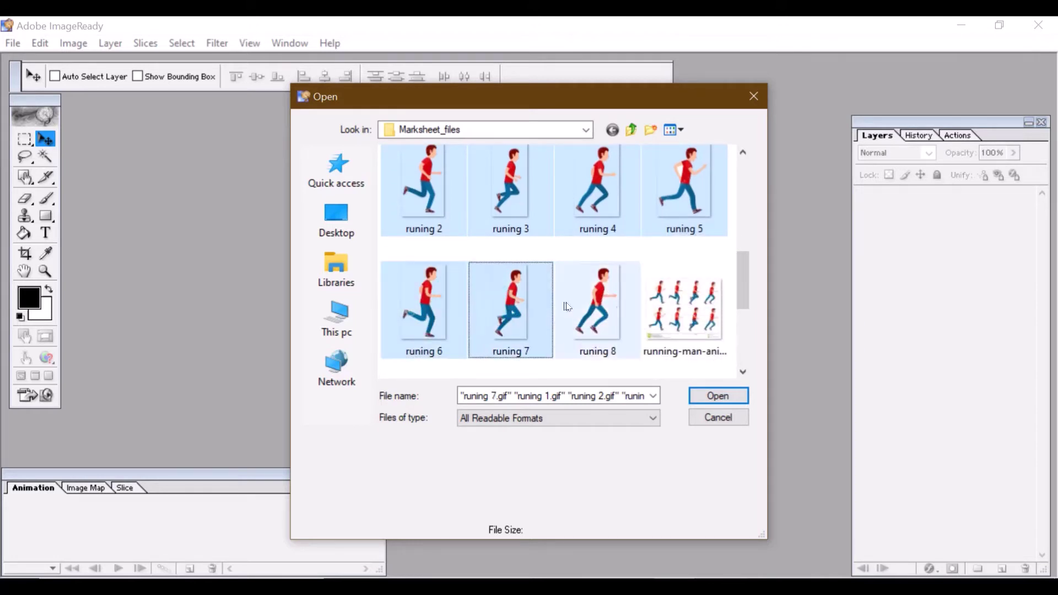
left_click(569, 305, "ctrl")
left_click(700, 395)
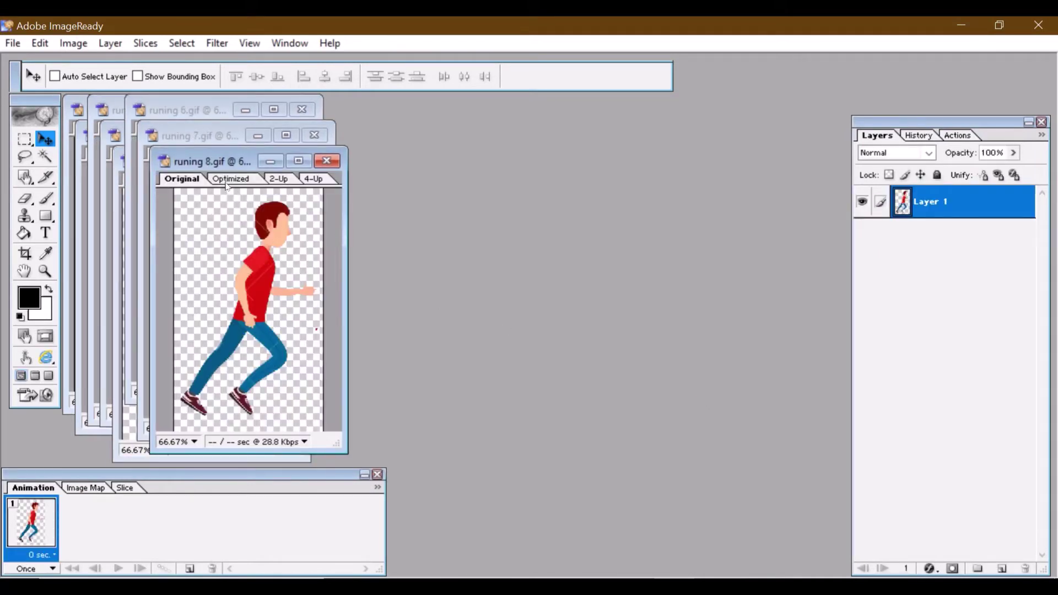
Drag the runing 8 down to runing 2 windows onto a right-hand stack and move runing 1.gif mid-workspace.
left_click_drag(220, 166, 679, 159)
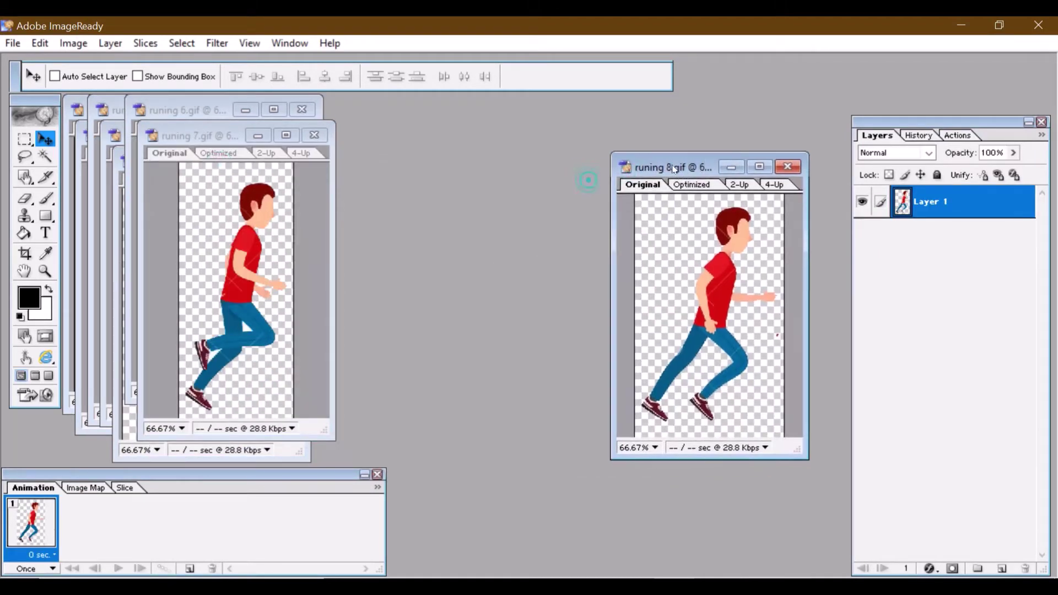
left_click_drag(205, 144, 682, 167)
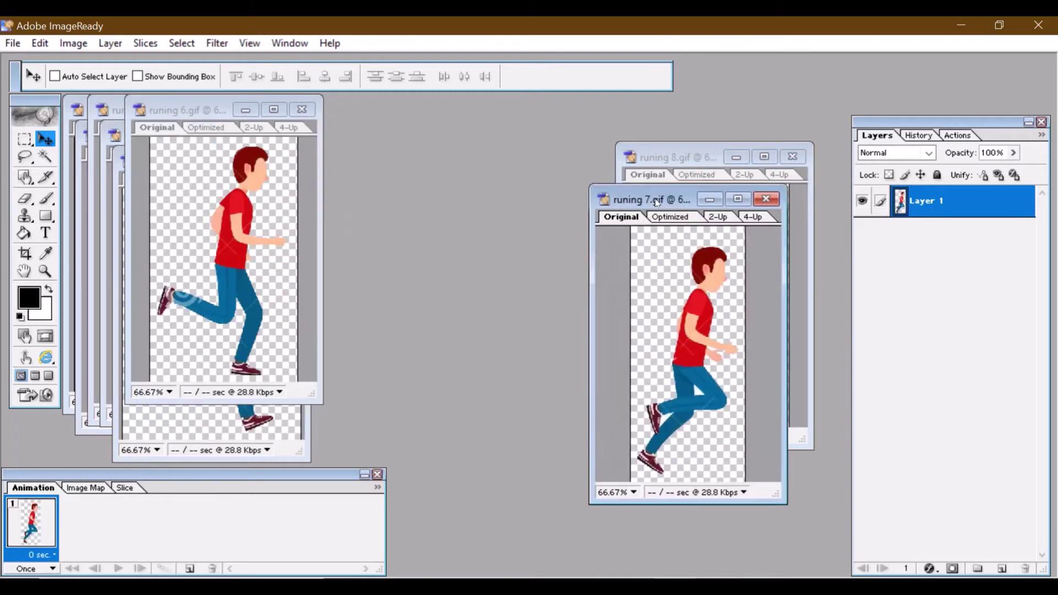
left_click_drag(187, 114, 646, 168)
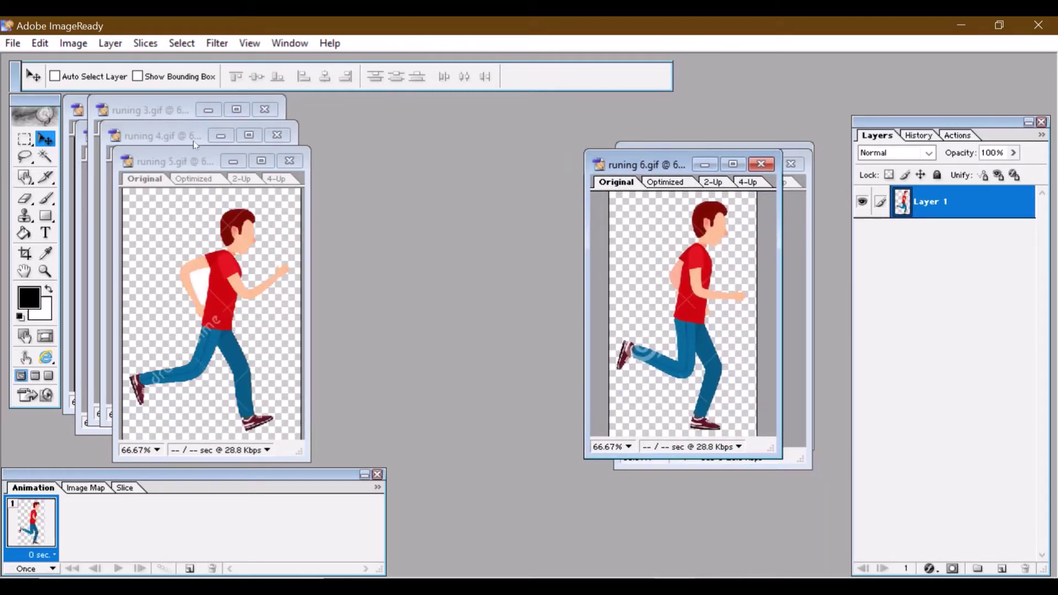
left_click_drag(310, 147, 311, 155)
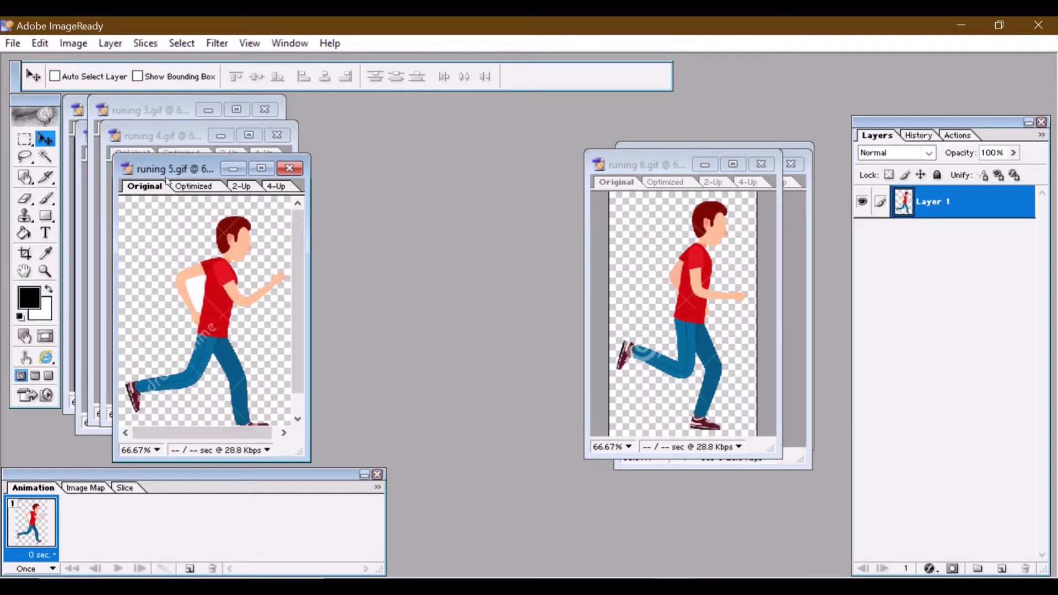
left_click_drag(165, 173, 649, 182)
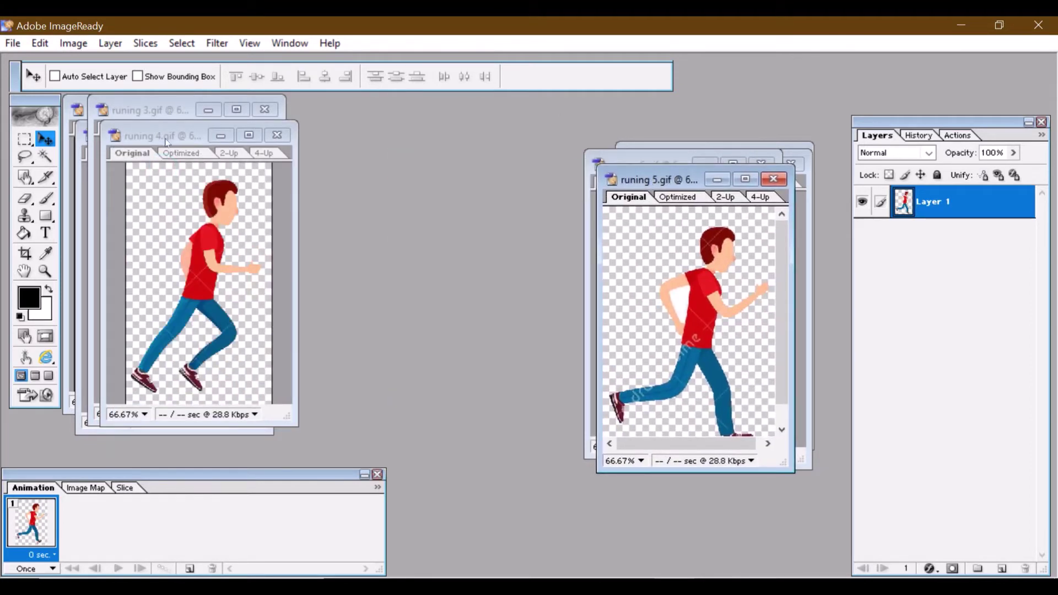
left_click_drag(166, 141, 676, 187)
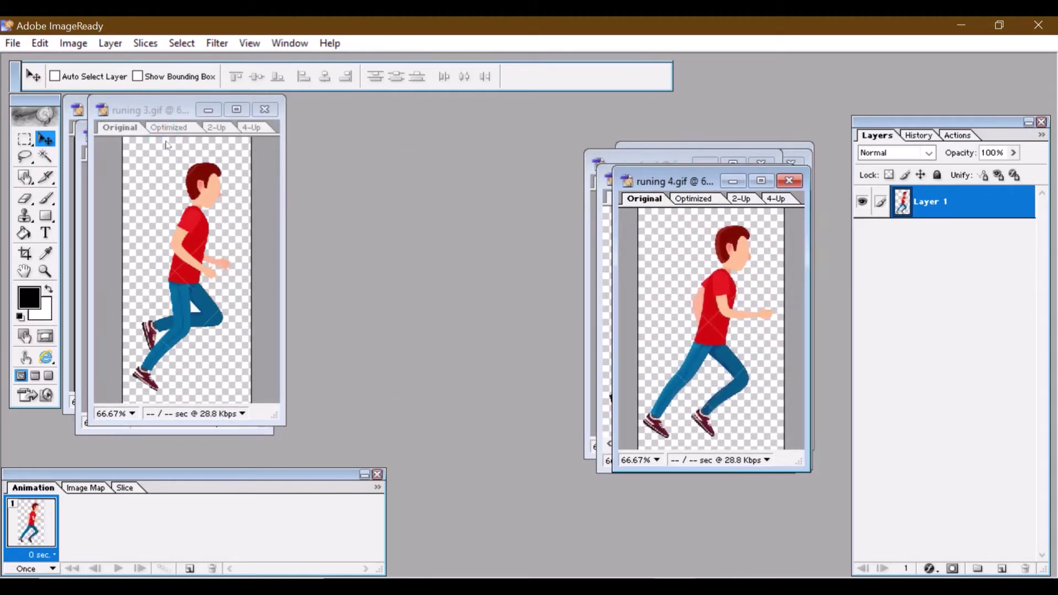
mouse_move(147, 111)
left_mouse_down()
mouse_move(552, 164)
mouse_move(526, 155)
mouse_move(641, 164)
left_mouse_up()
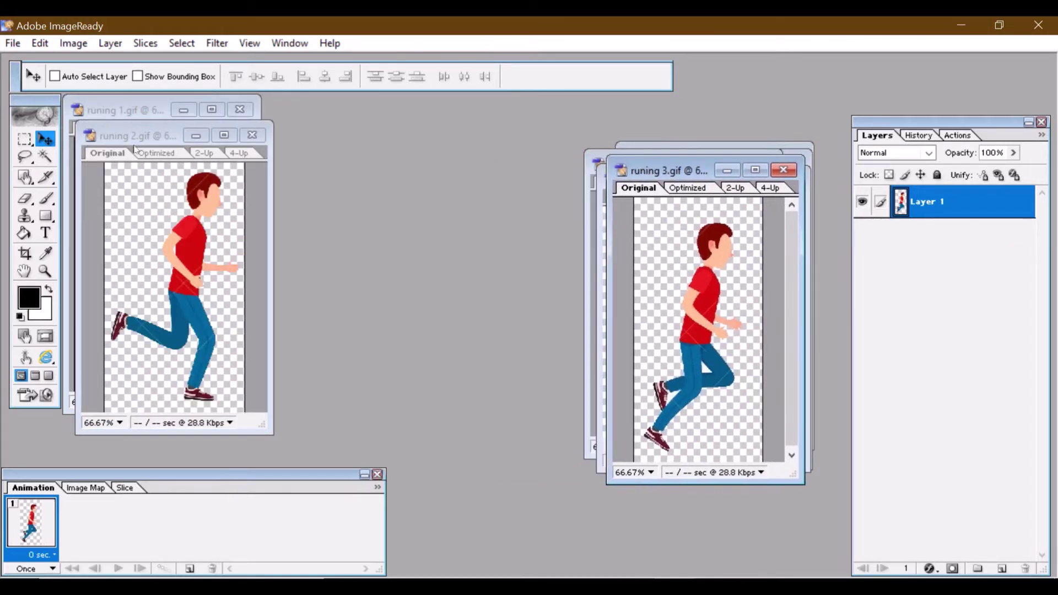
mouse_move(128, 134)
left_mouse_down()
mouse_move(440, 124)
mouse_move(624, 169)
left_mouse_up()
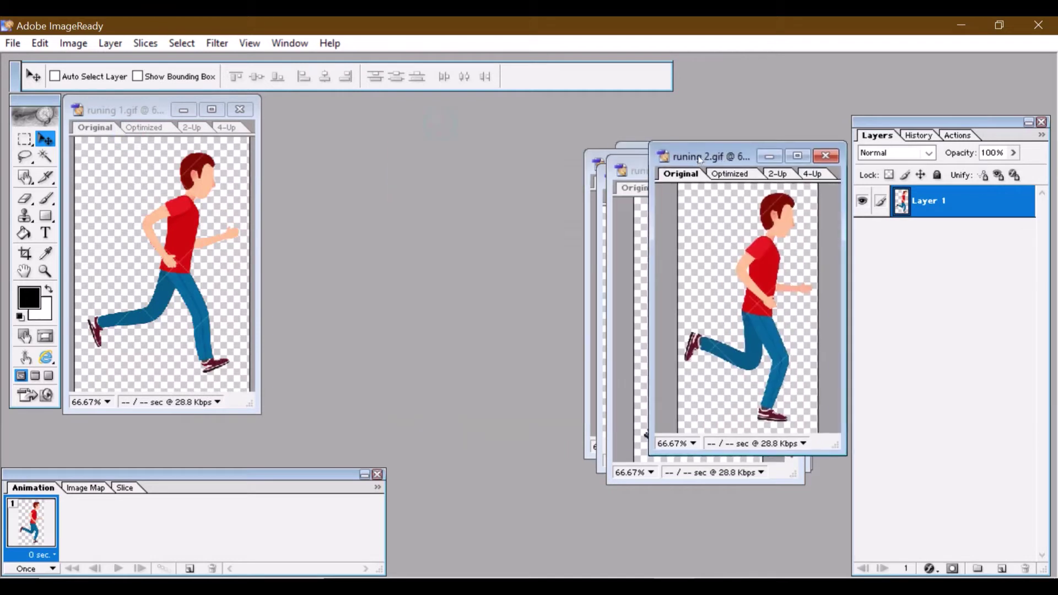
left_click_drag(136, 111, 370, 132)
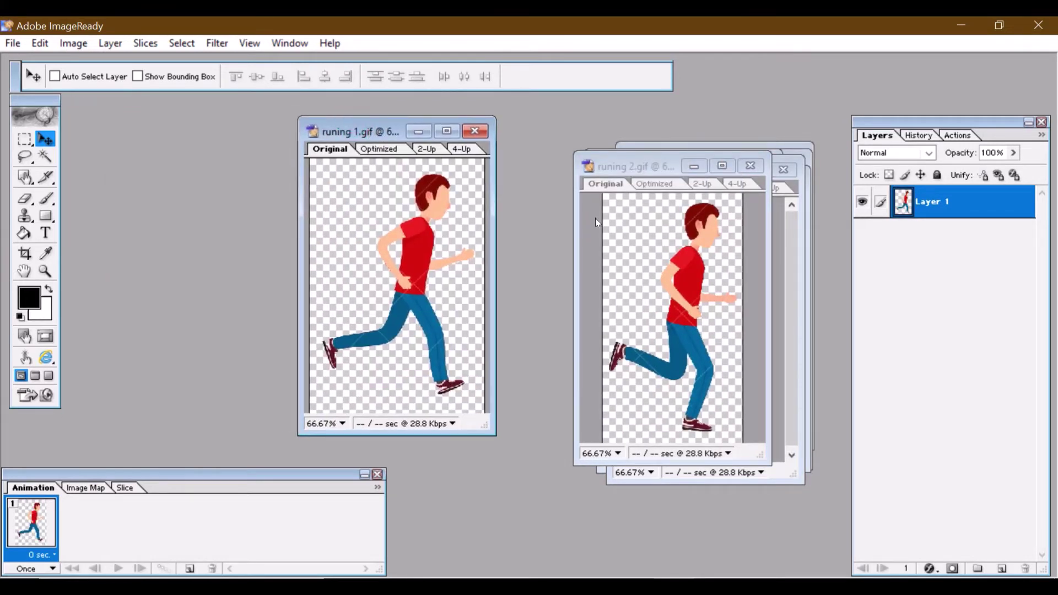
Drag the runners from runing 2, 3 and 4 into runing 1.gif, minimizing each source.
left_click(682, 267)
left_click_drag(688, 278, 421, 281)
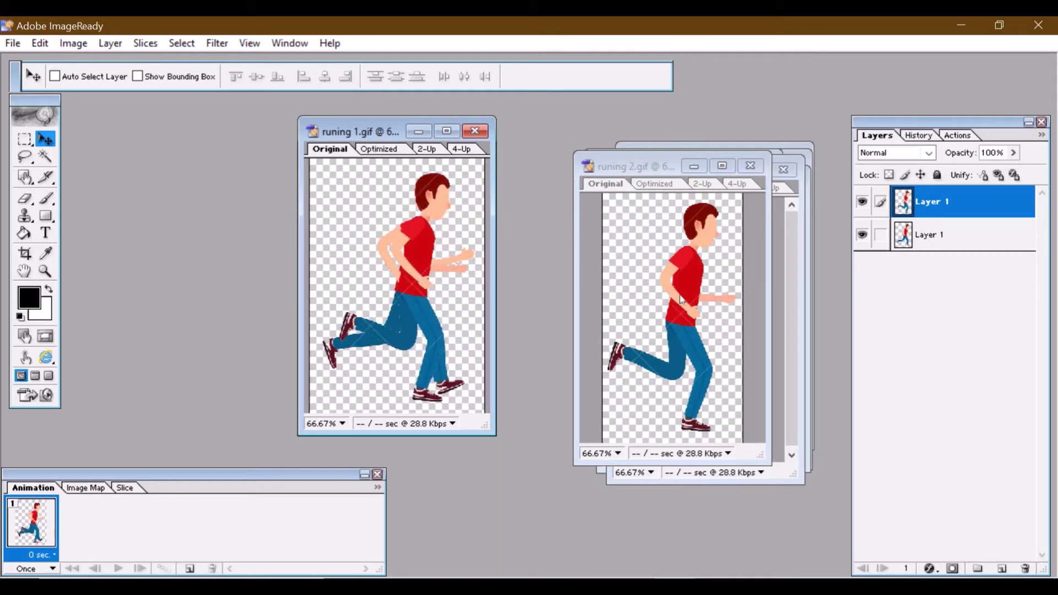
left_click(700, 172)
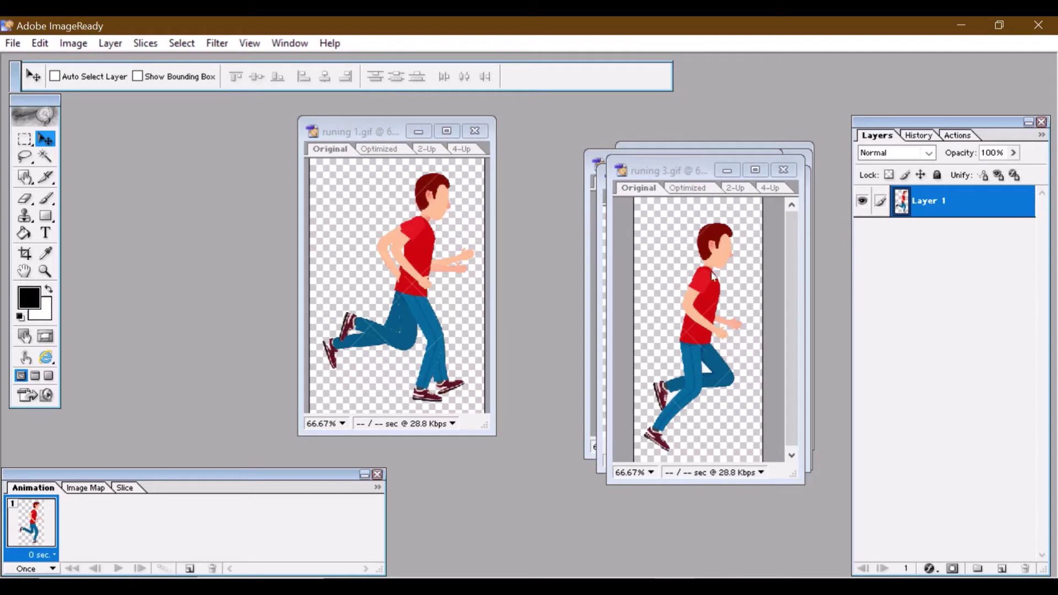
mouse_move(714, 277)
left_mouse_down()
mouse_move(456, 282)
mouse_move(428, 262)
left_mouse_up()
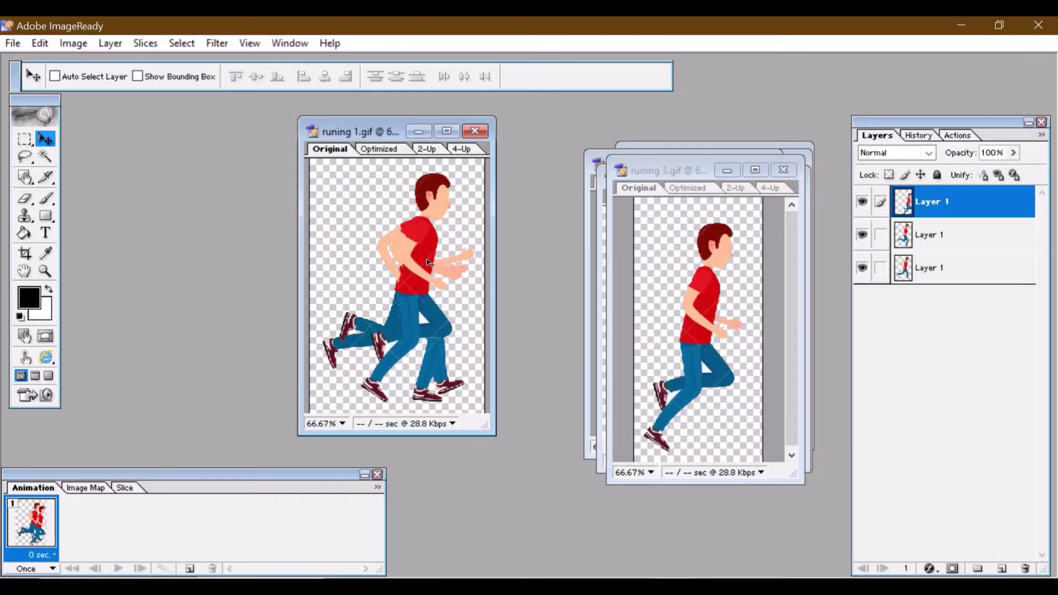
left_click(734, 171)
mouse_move(725, 270)
left_mouse_down()
mouse_move(456, 266)
mouse_move(462, 274)
mouse_move(423, 253)
left_mouse_up()
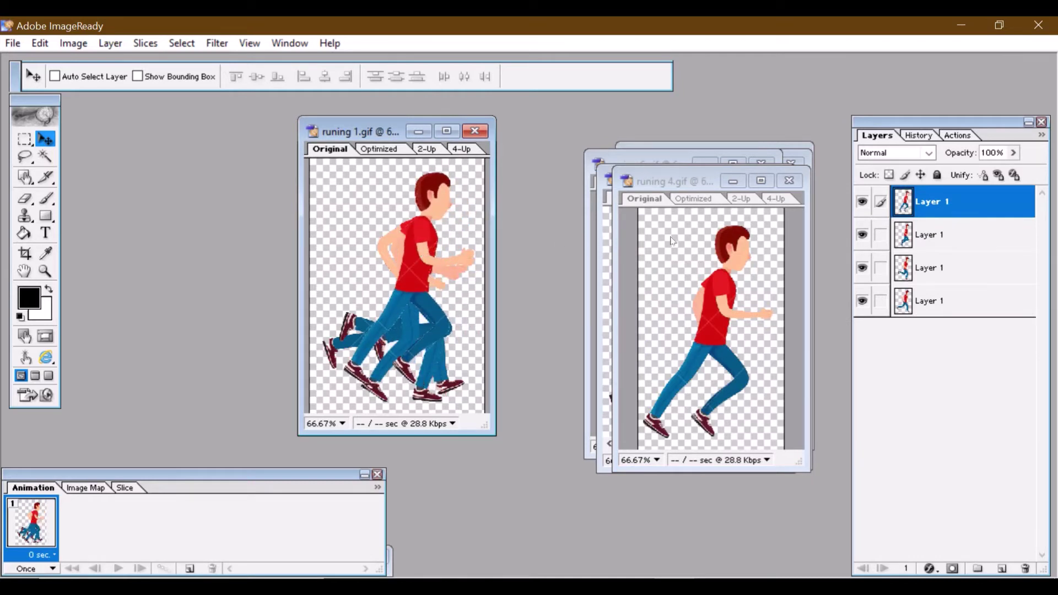
left_click(733, 182)
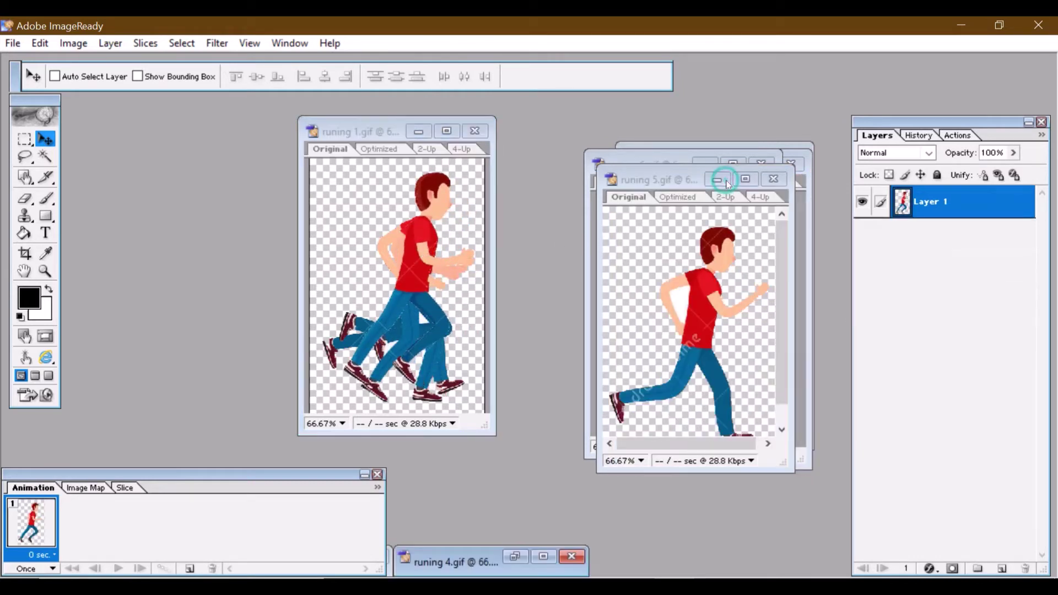
Drag the runners from runing 5 through 8 into runing 1.gif and recentre its window.
left_click(717, 262)
mouse_move(709, 306)
left_mouse_down()
mouse_move(410, 282)
mouse_move(425, 261)
left_mouse_up()
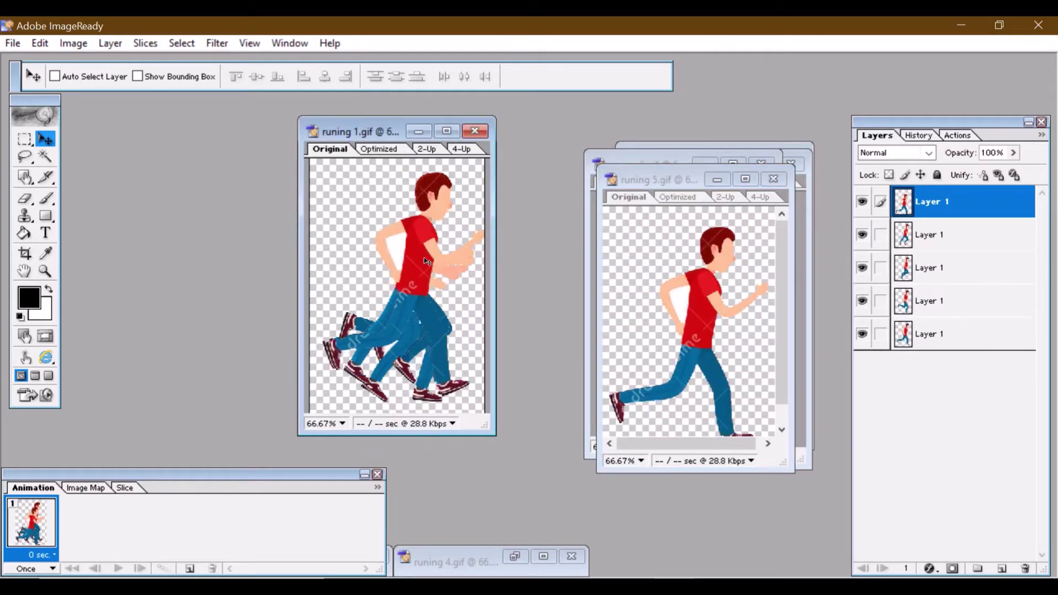
left_click(717, 180)
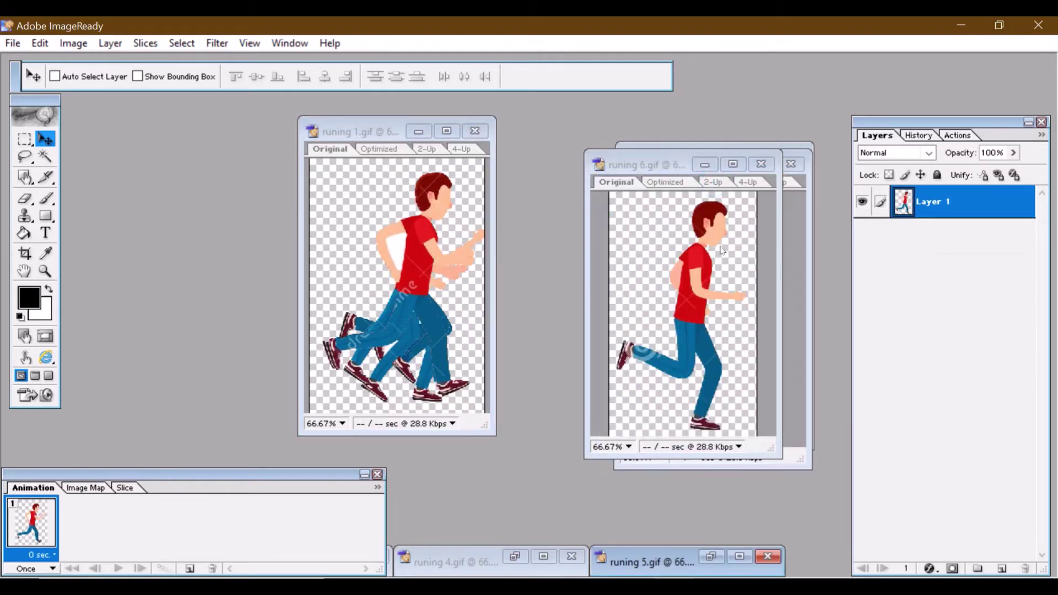
mouse_move(714, 276)
left_mouse_down()
mouse_move(428, 284)
mouse_move(429, 264)
left_mouse_up()
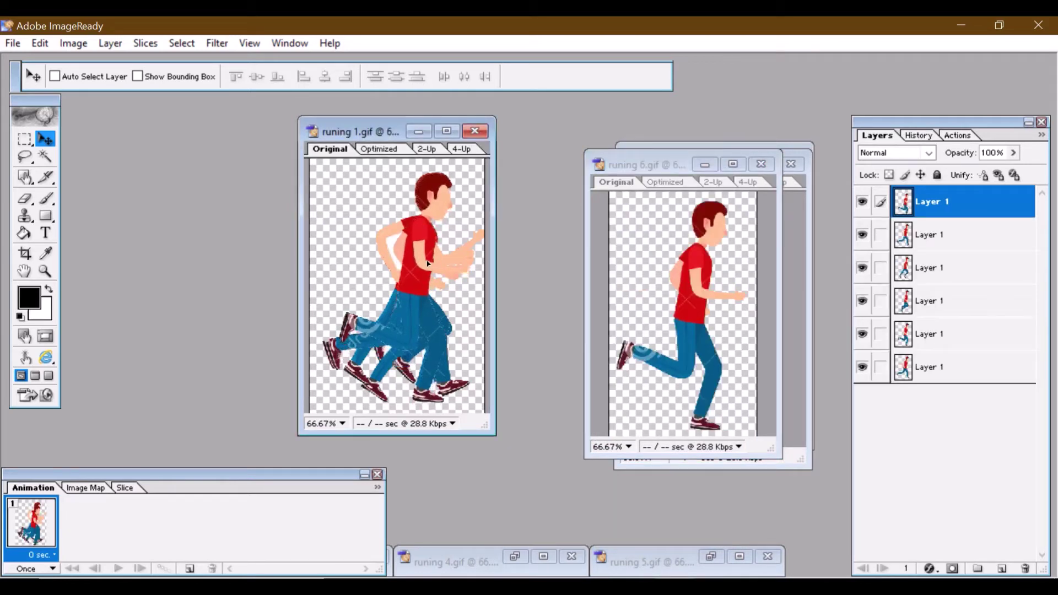
left_click(712, 167)
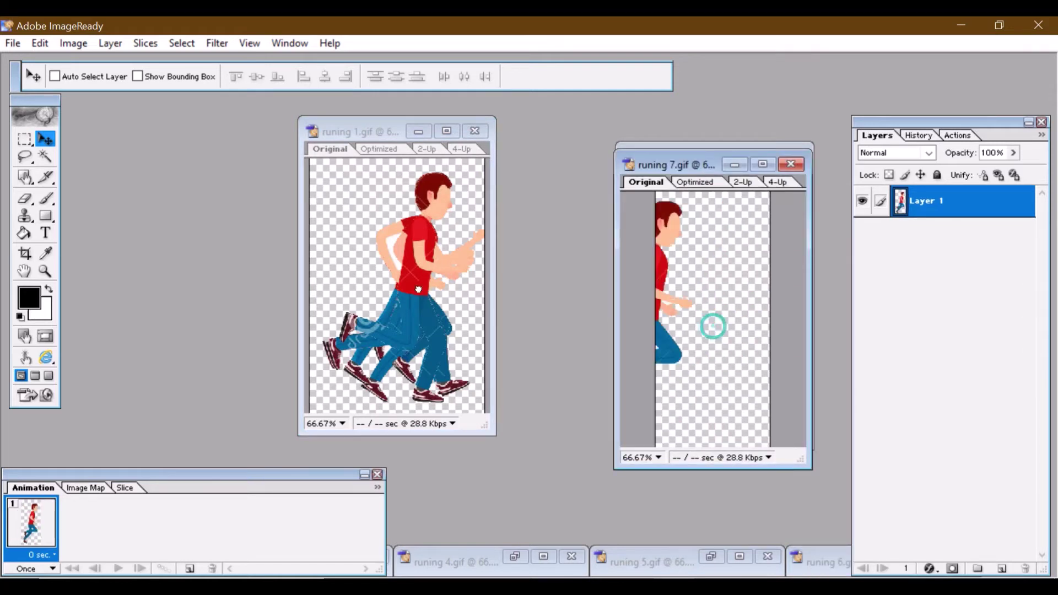
left_click_drag(419, 290, 414, 272)
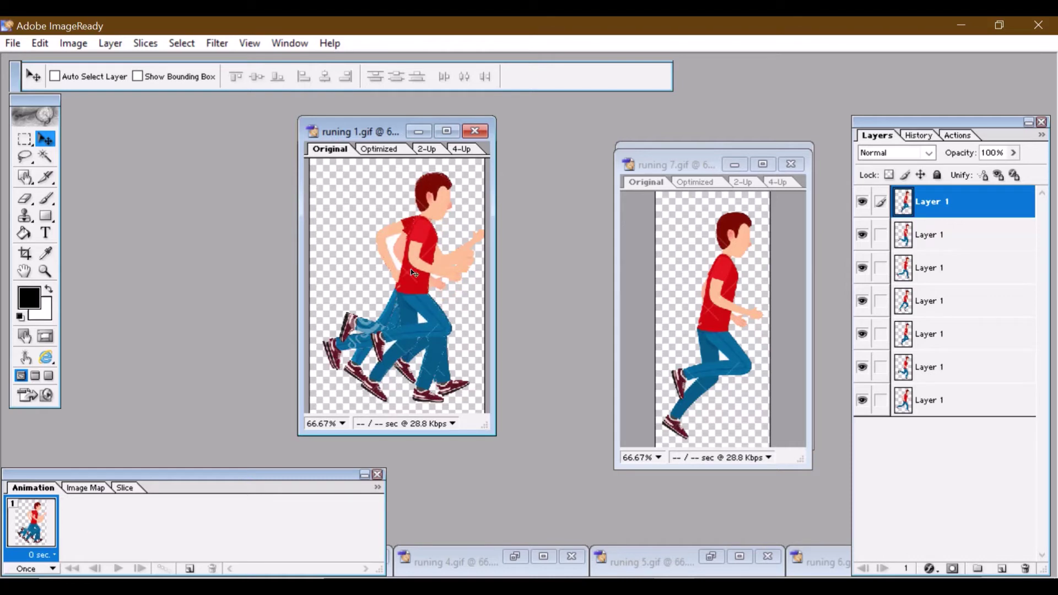
left_click(735, 164)
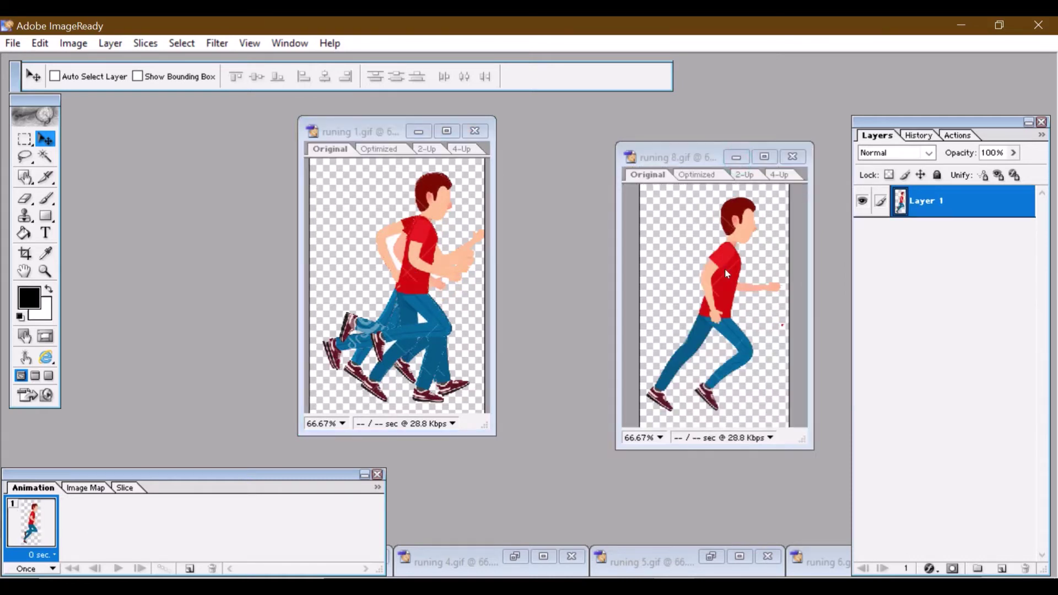
mouse_move(727, 274)
left_mouse_down()
mouse_move(420, 287)
mouse_move(421, 256)
left_mouse_up()
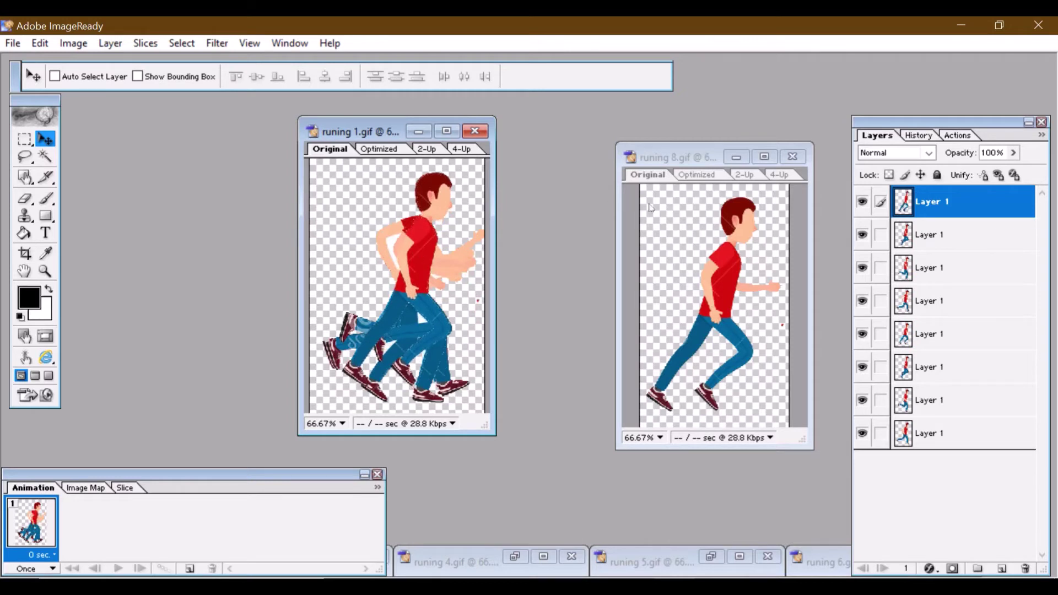
left_click(736, 157)
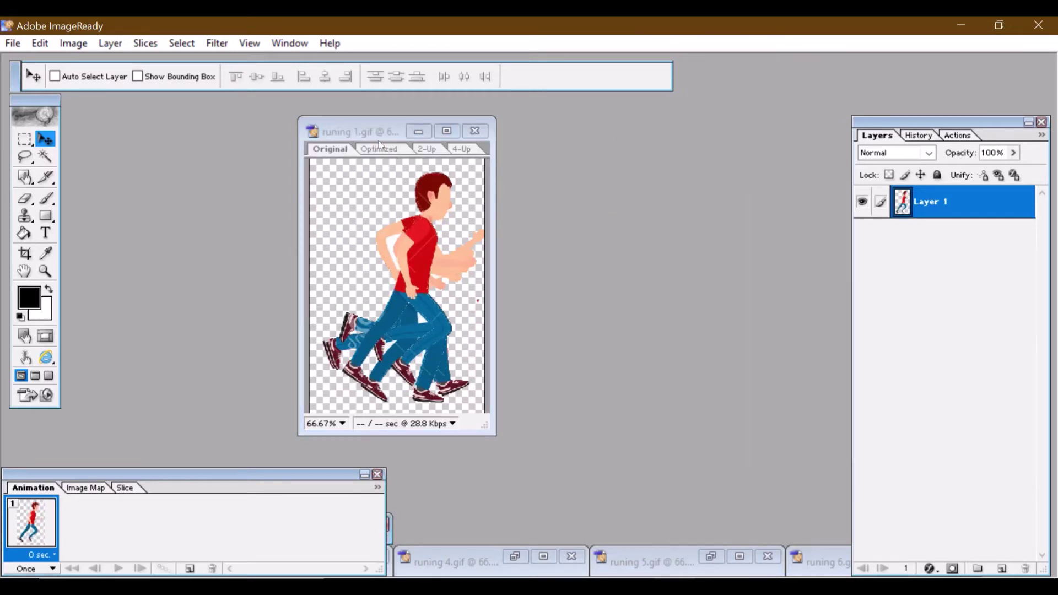
left_click_drag(369, 126, 514, 117)
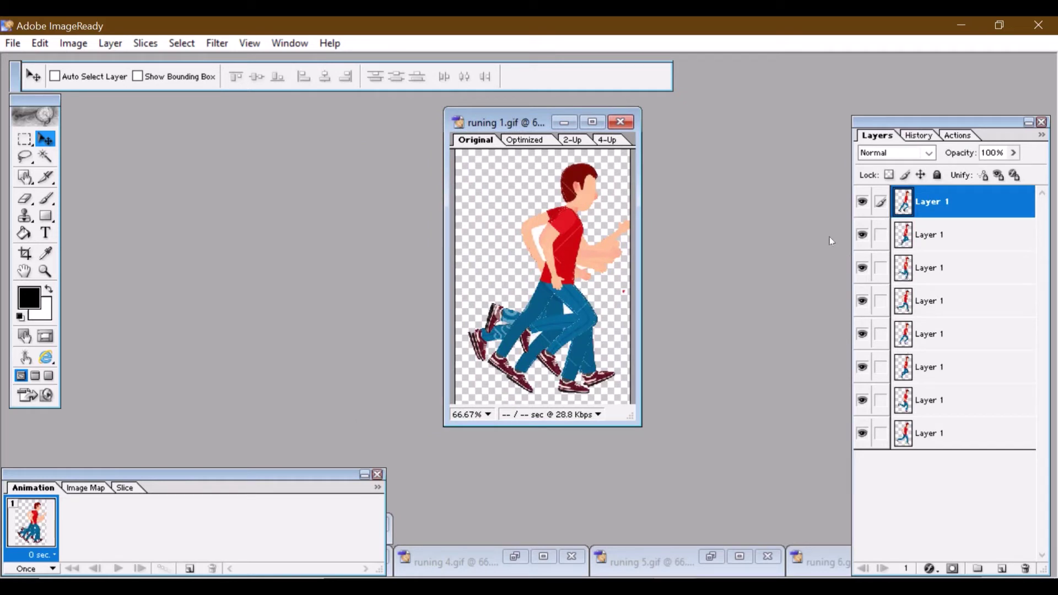
Duplicate frames until the Animation palette holds eight, then select frame 1.
left_click(188, 569)
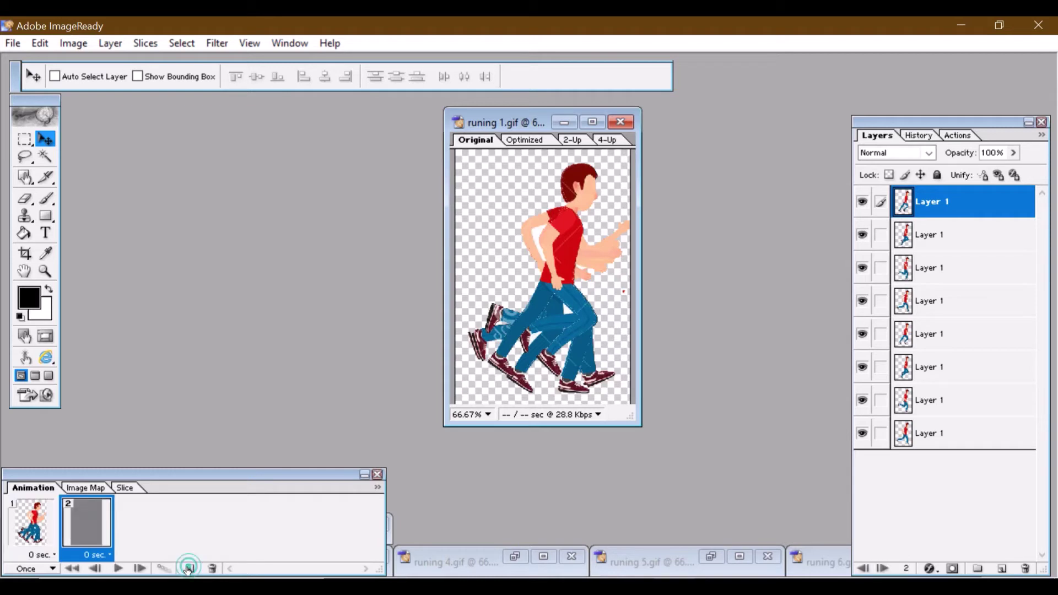
left_click(188, 569)
left_click(188, 569)
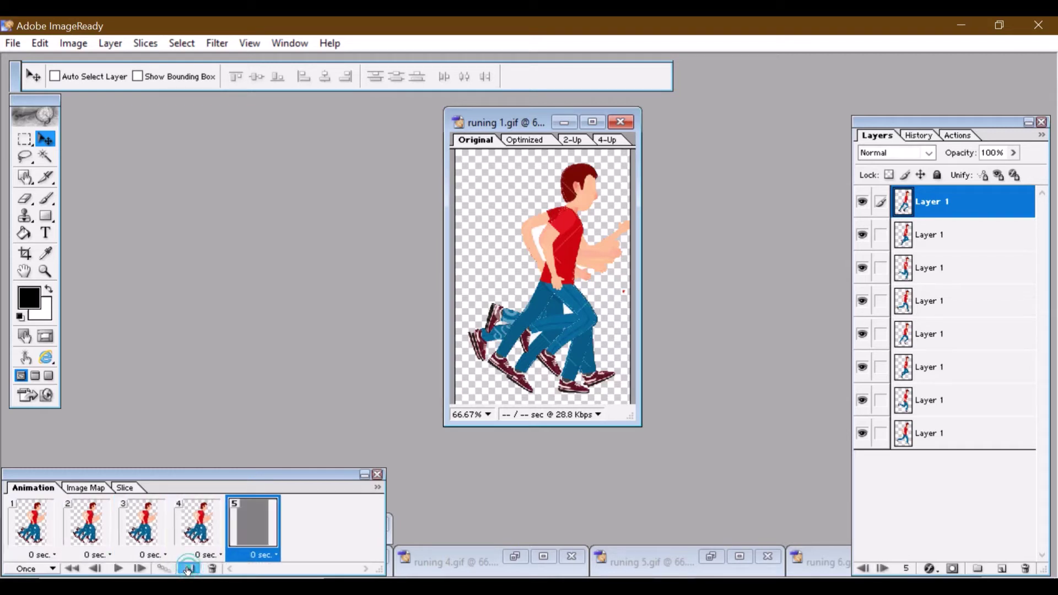
left_click(188, 569)
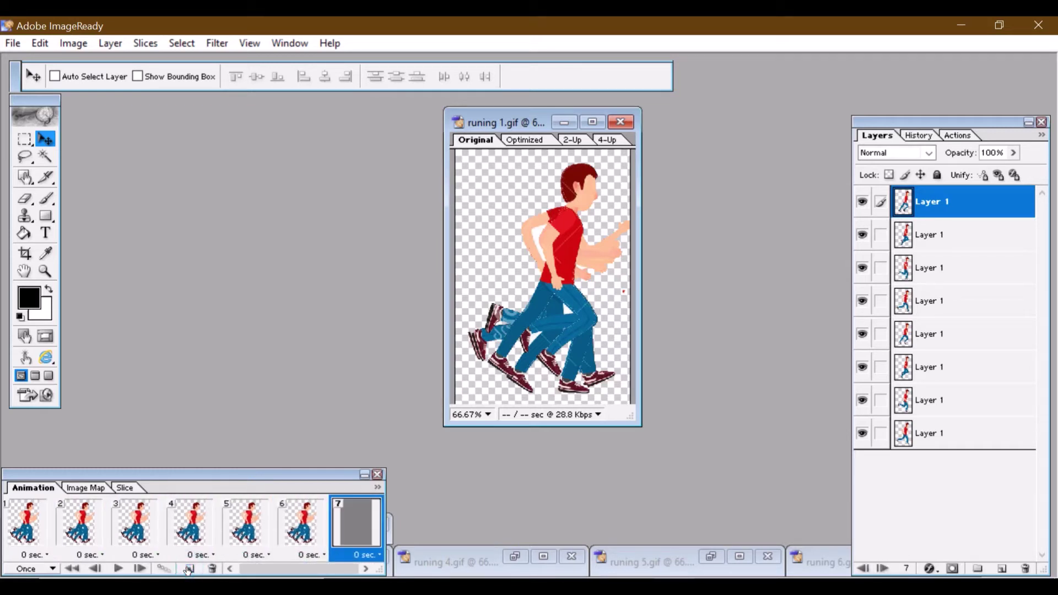
left_click(188, 569)
left_click(261, 569)
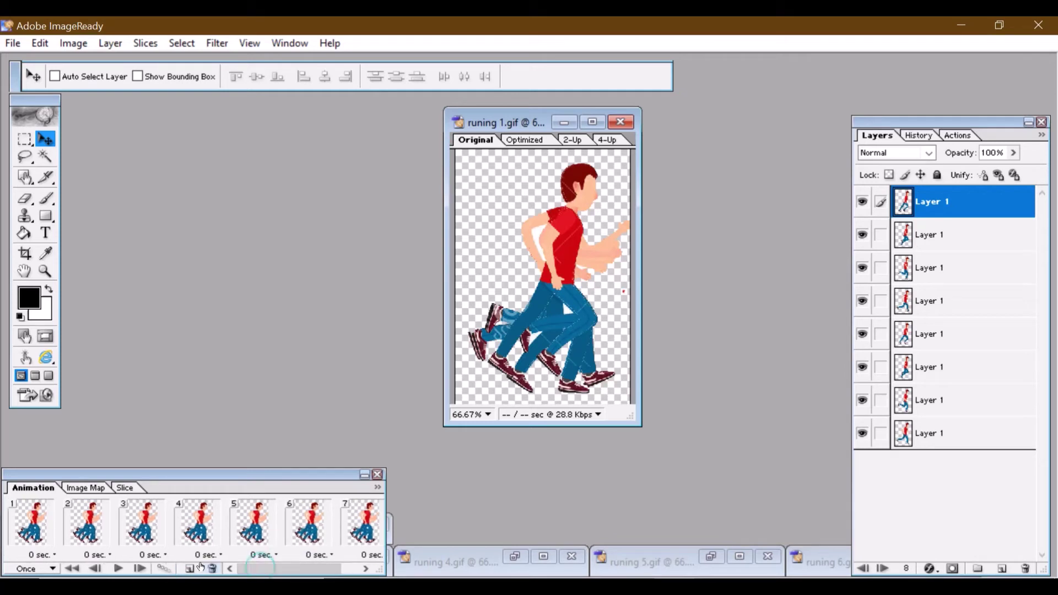
left_click(44, 528)
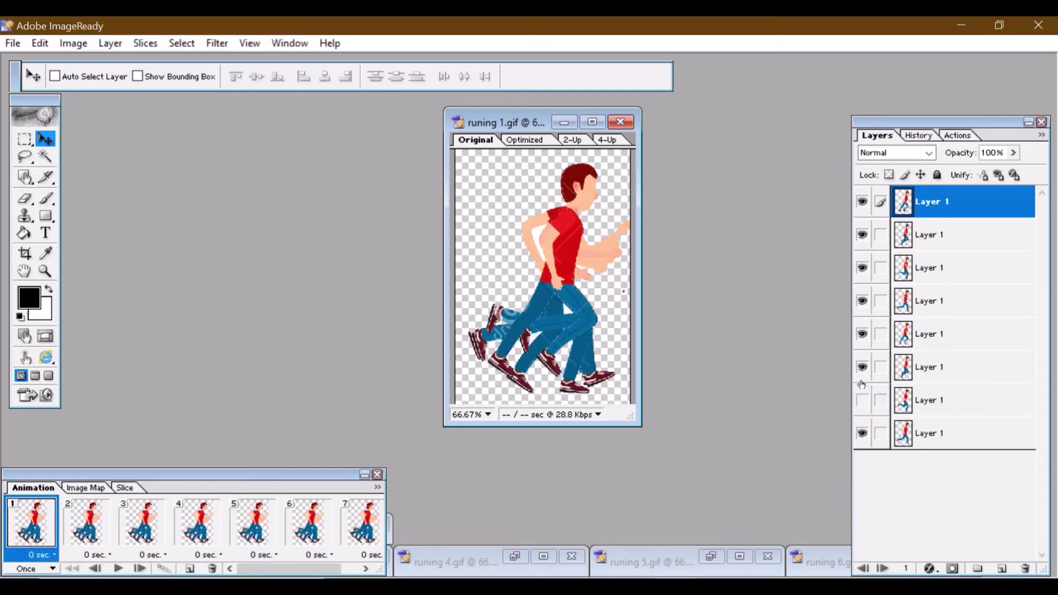
Hide the upper runner layers in frame 1, leaving the bottom pose selected.
left_click(862, 301)
left_click(862, 269)
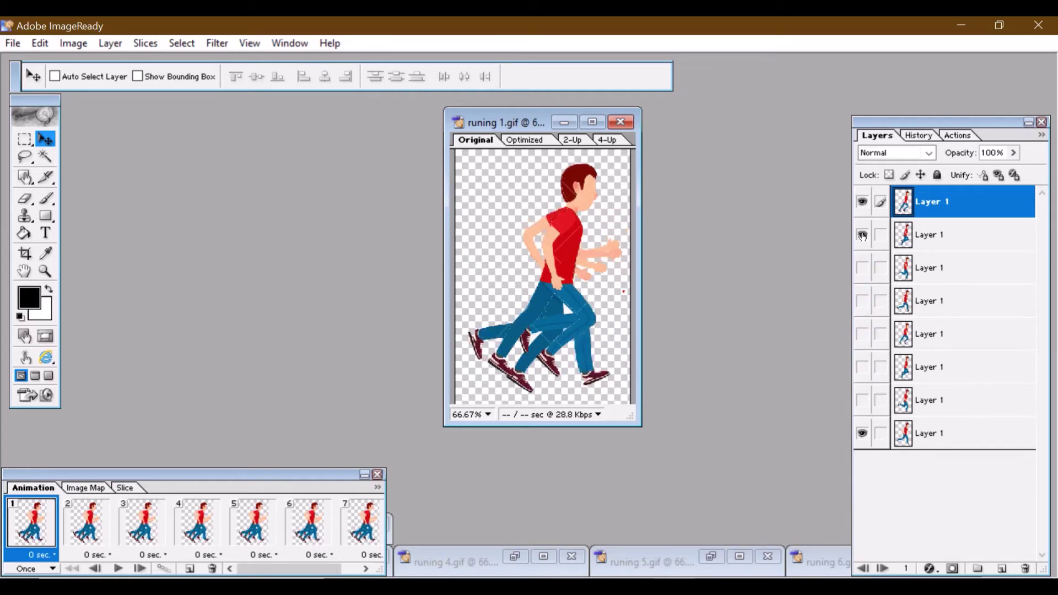
left_click(863, 235)
left_click(863, 201)
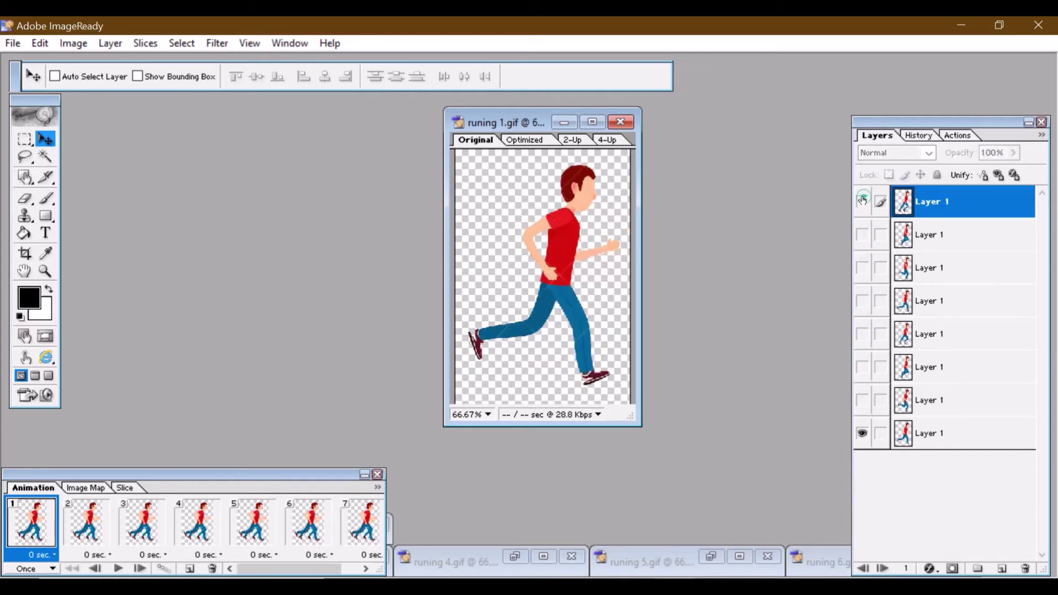
left_click(936, 441)
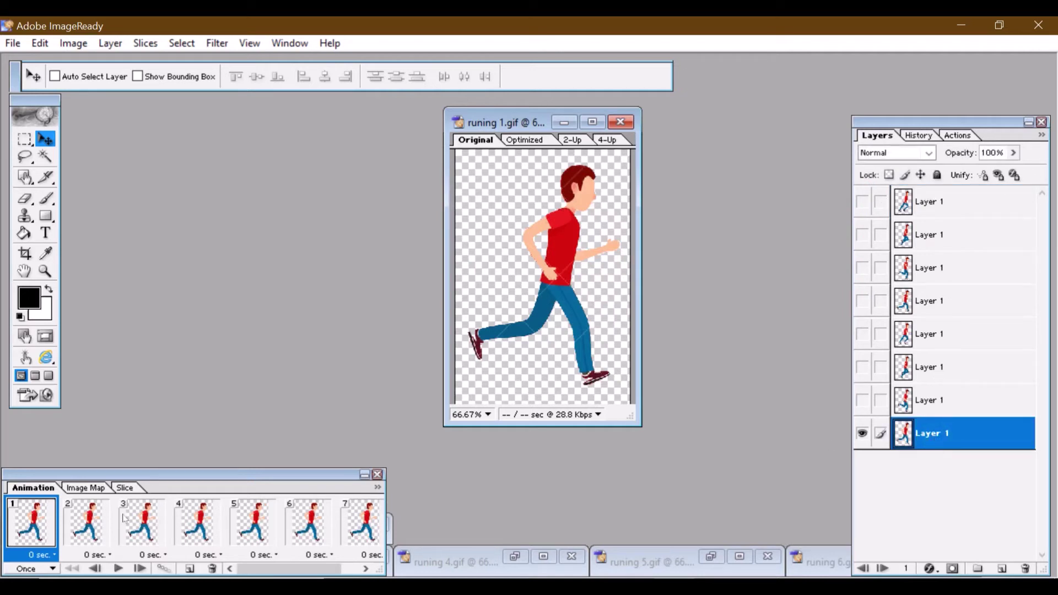
Give frames 2, 3 and 4 each their next running pose, hiding the original pose.
left_click(94, 522)
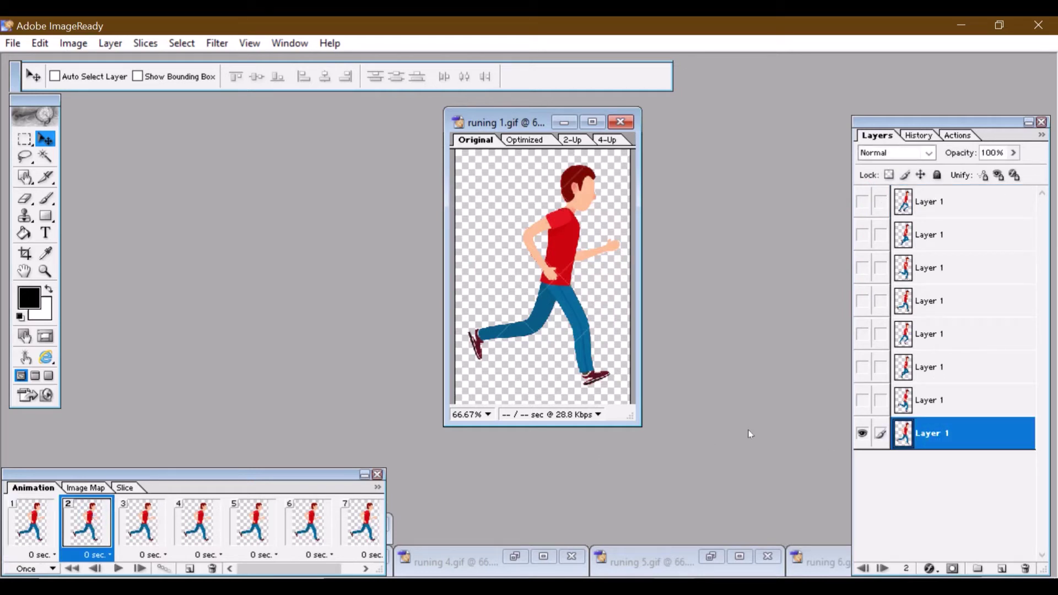
left_click(862, 401)
left_click(863, 431)
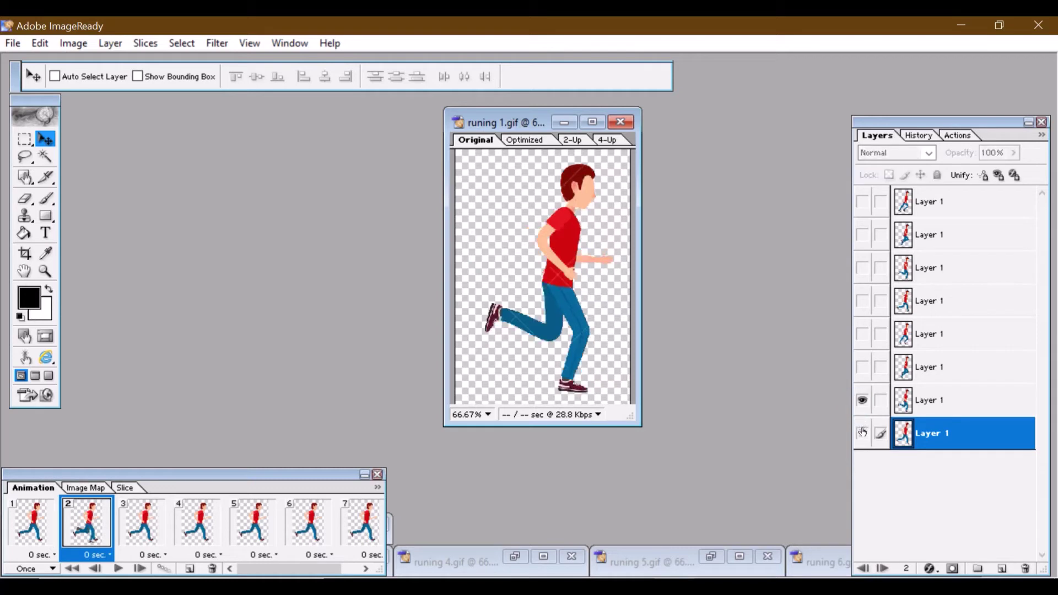
left_click(132, 530)
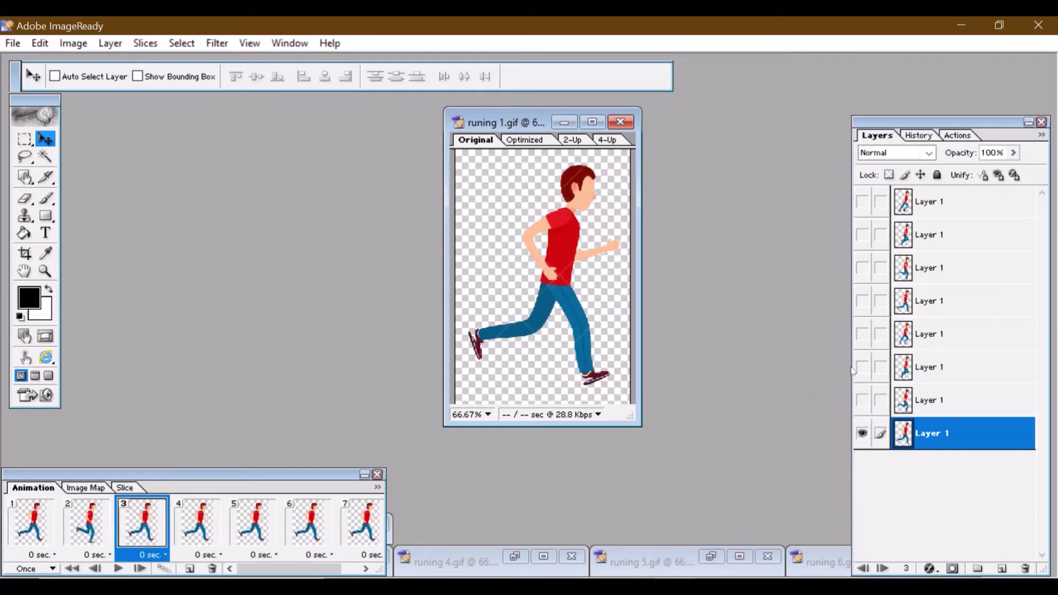
left_click(864, 434)
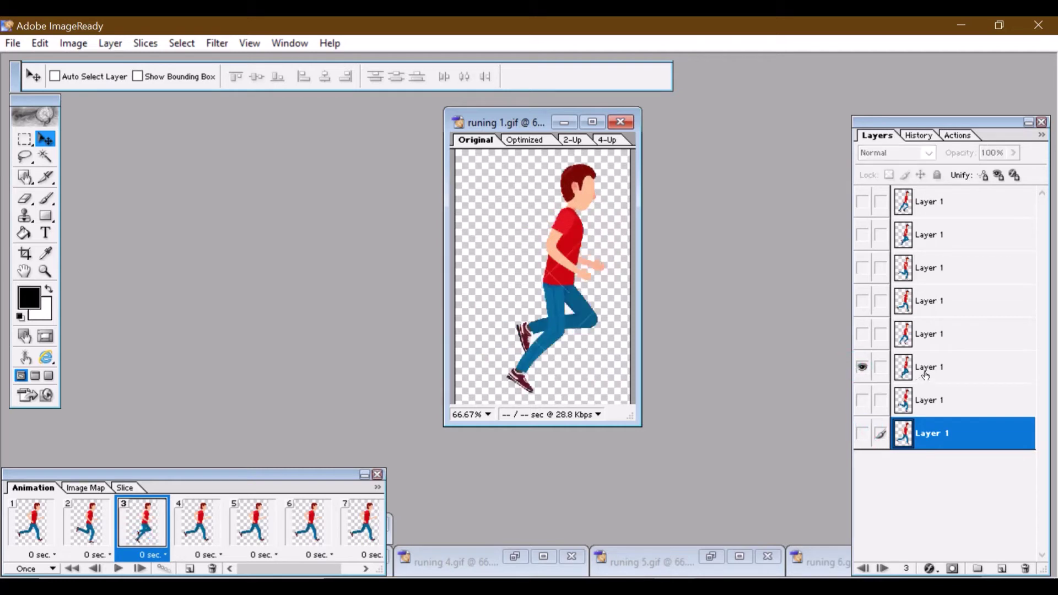
left_click(926, 375)
left_click(216, 517)
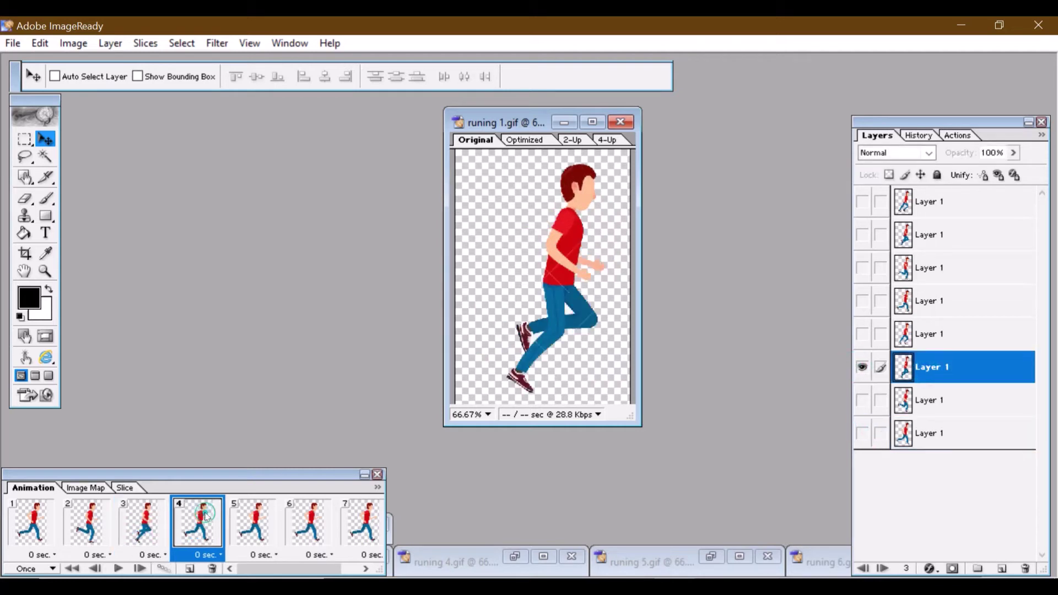
left_click(908, 341)
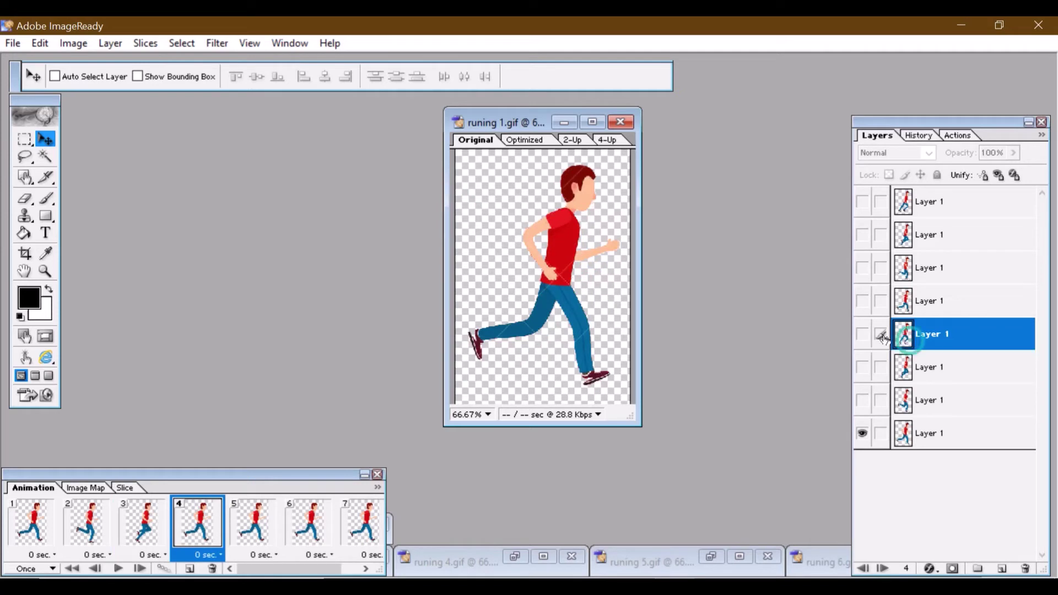
left_click(862, 335)
left_click(863, 435)
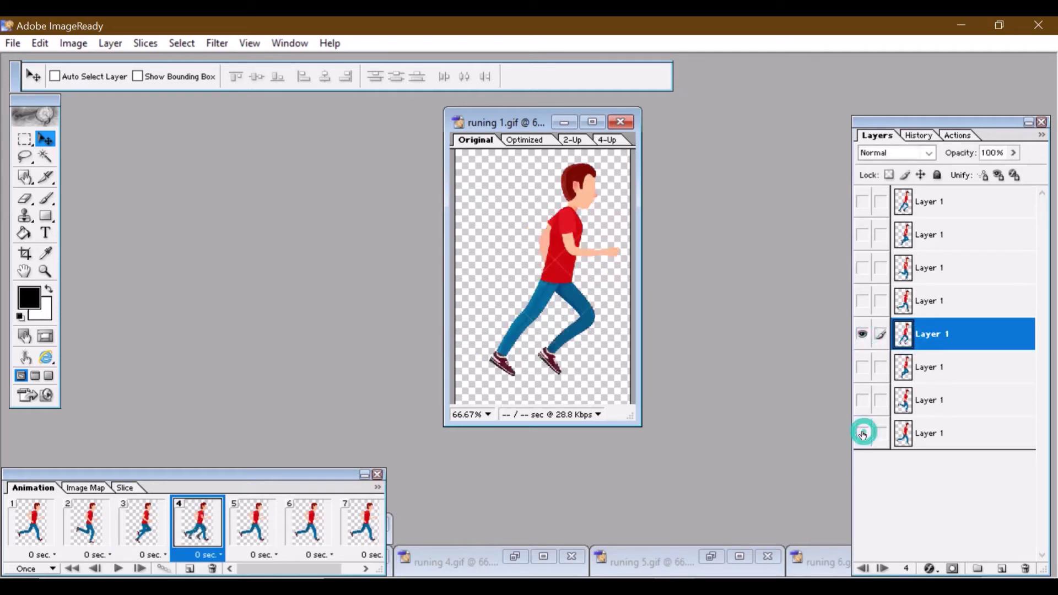
Assign the fifth and sixth running poses to frames 5 and 6, hiding the original.
left_click(271, 520)
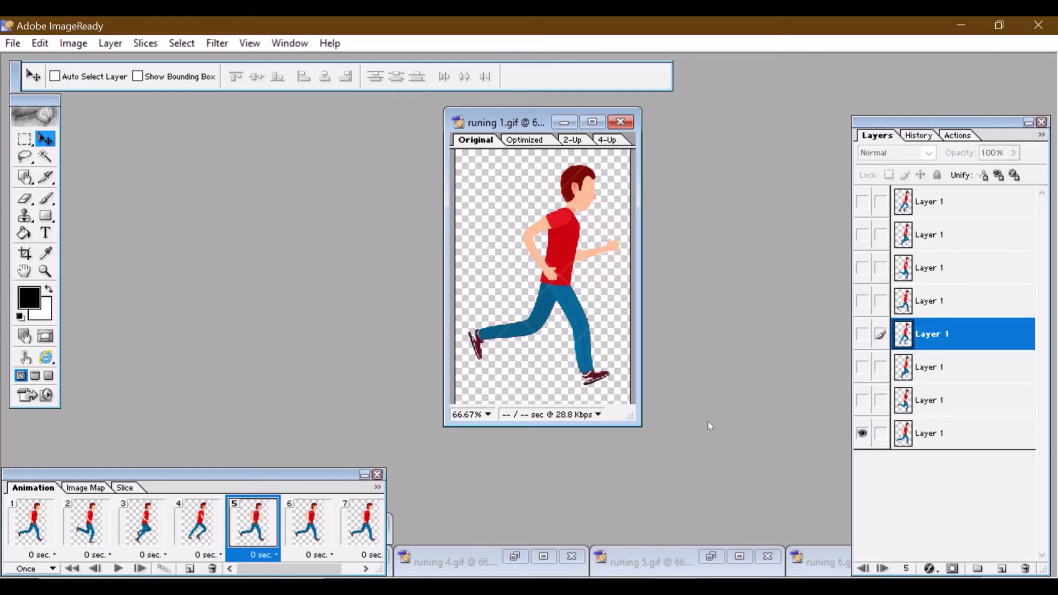
left_click(931, 312)
left_click(863, 302)
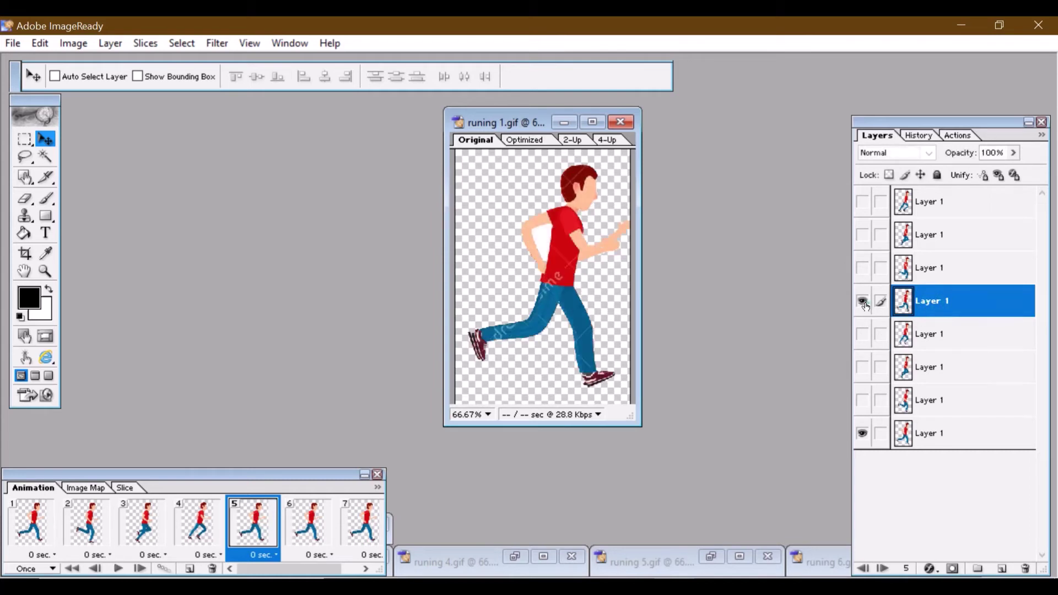
left_click(862, 433)
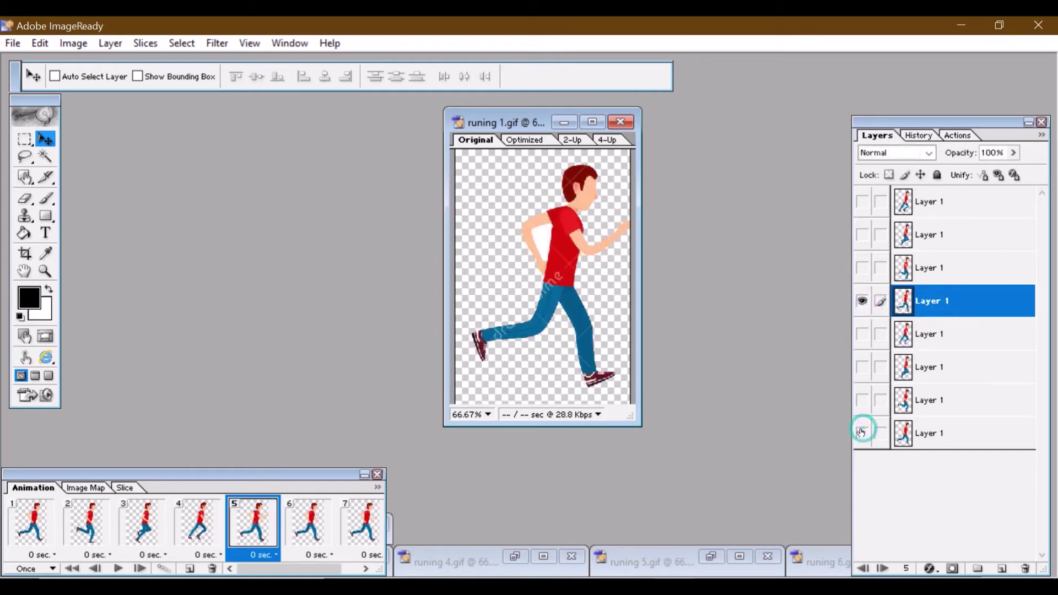
left_click(318, 512)
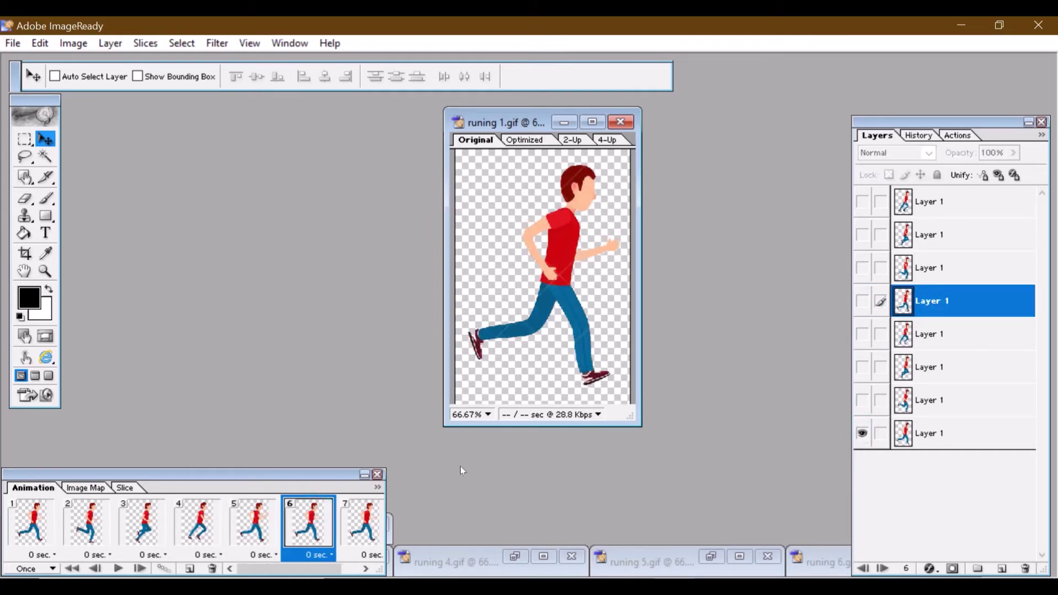
left_click(927, 271)
left_click(862, 269)
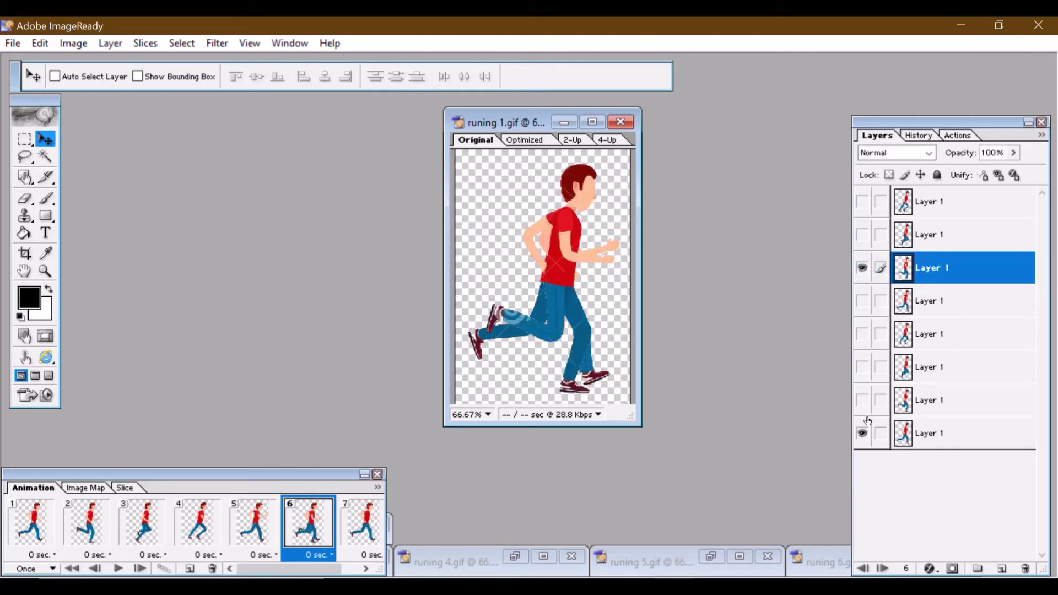
left_click(864, 435)
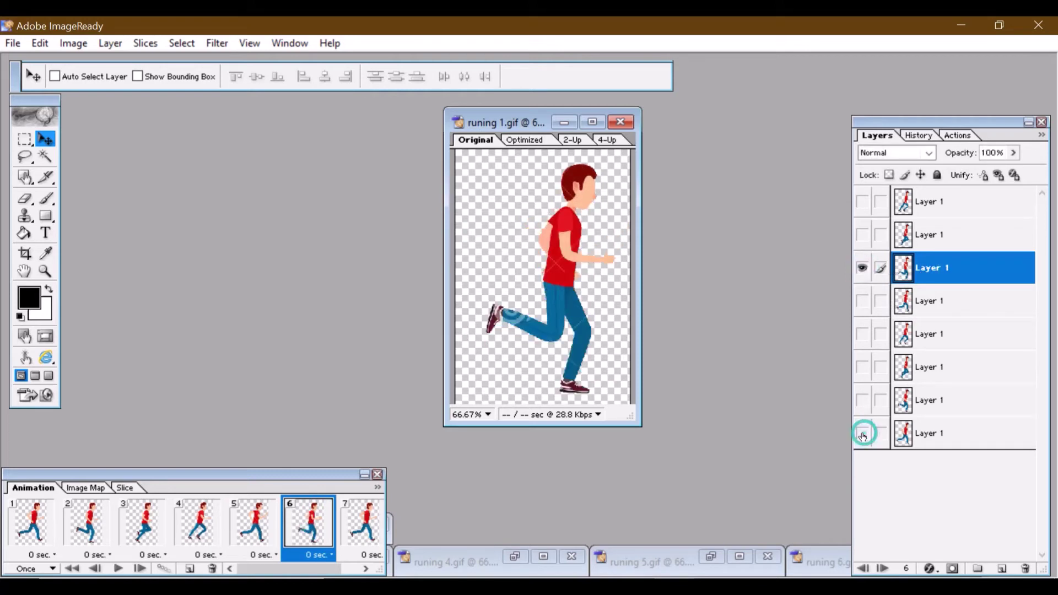
Assign the seventh and eighth running poses to frames 7 and 8, hiding the original.
left_click(374, 524)
left_click(929, 235)
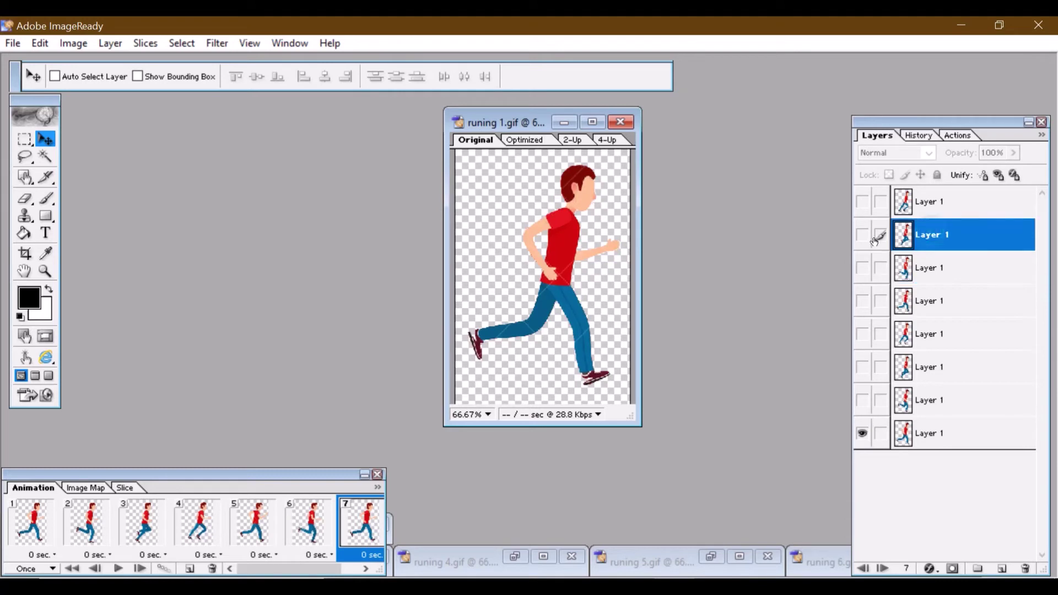
left_click(863, 235)
left_click(863, 434)
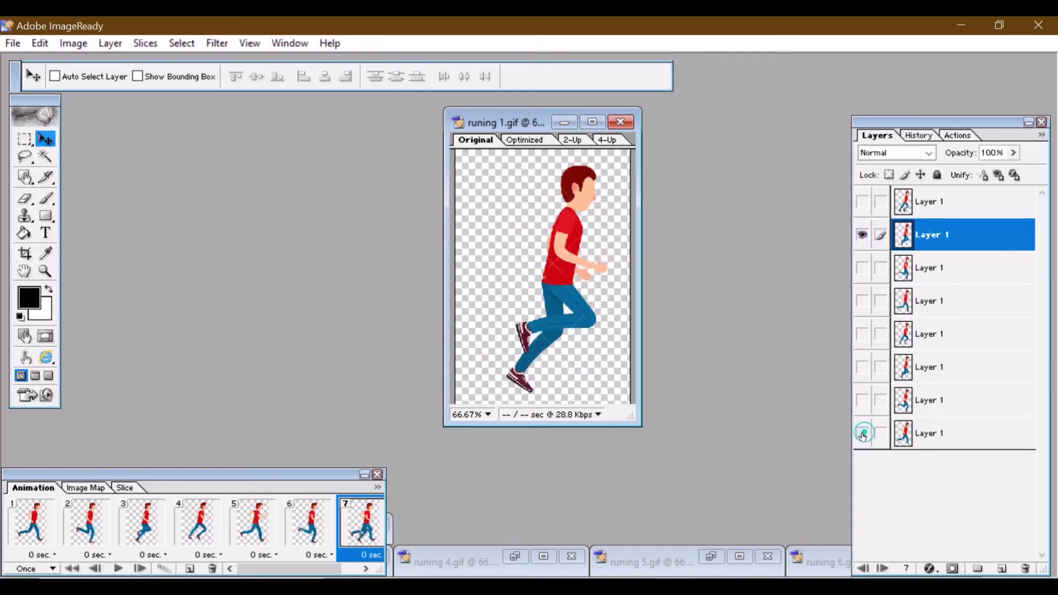
left_click(368, 568)
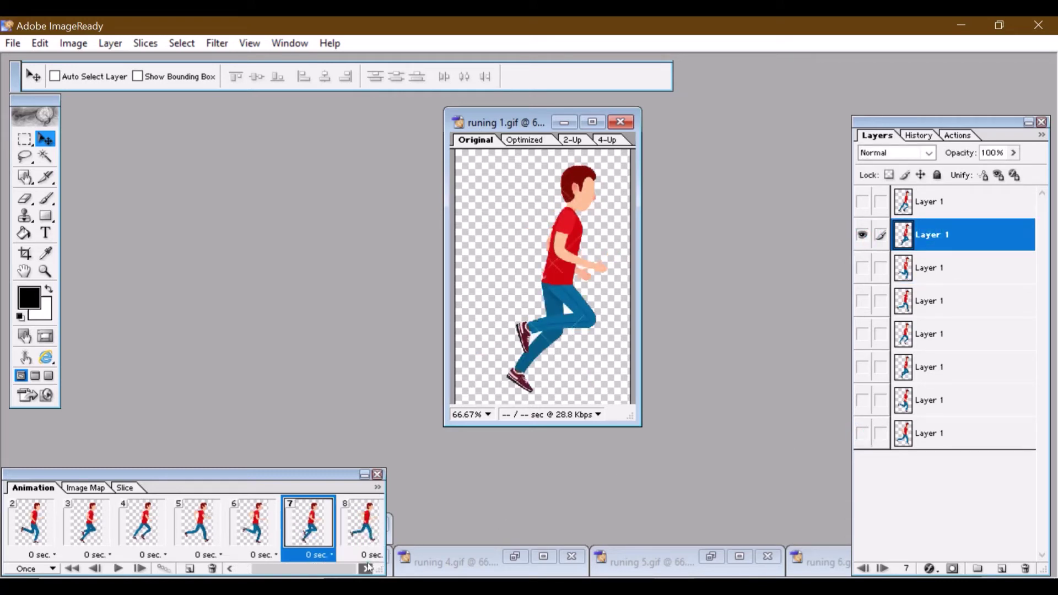
left_click(367, 551)
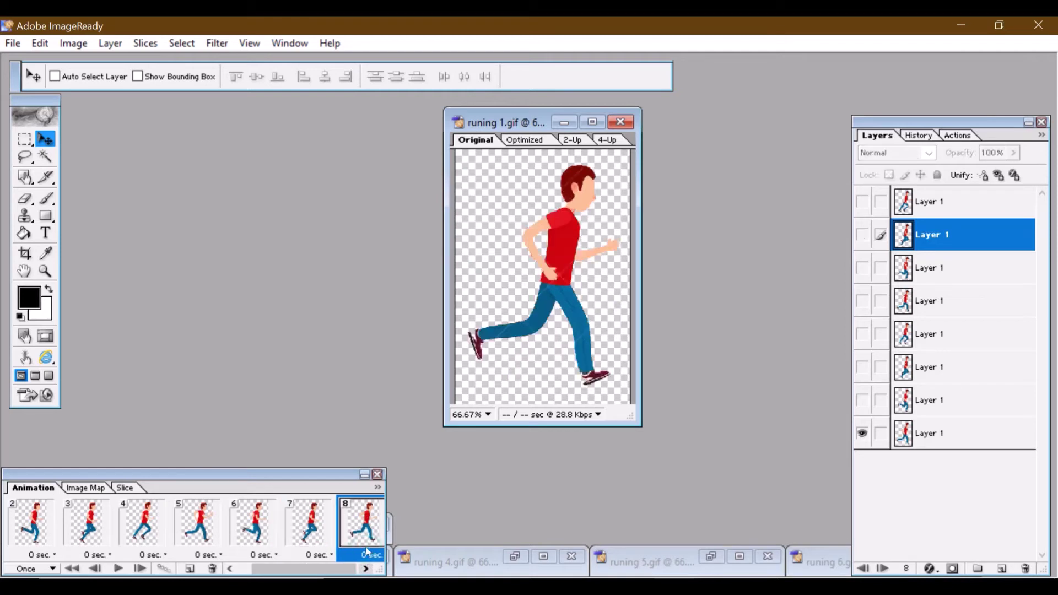
left_click(936, 205)
left_click(861, 204)
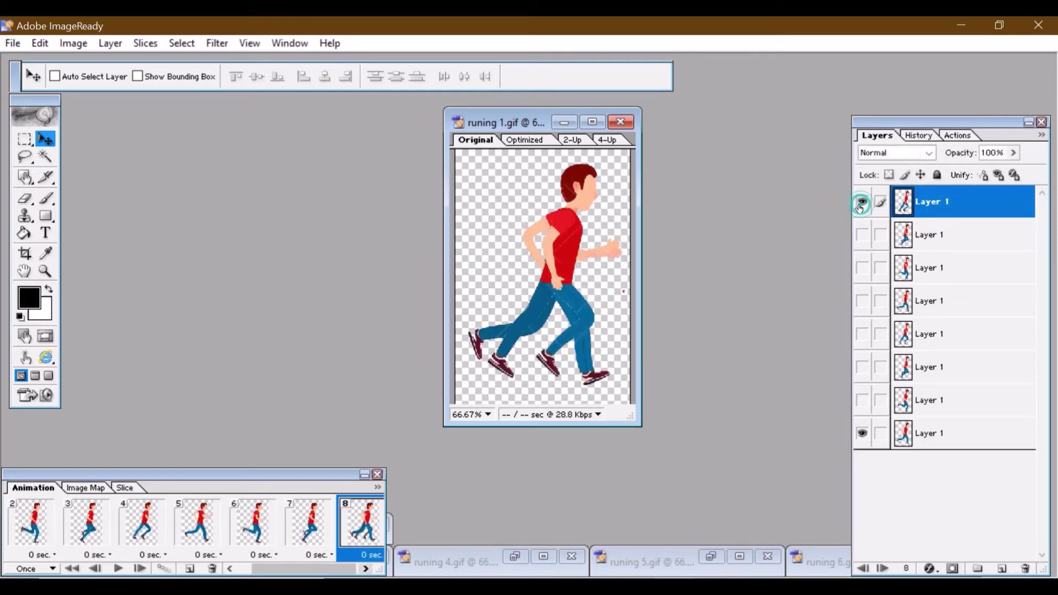
left_click(863, 435)
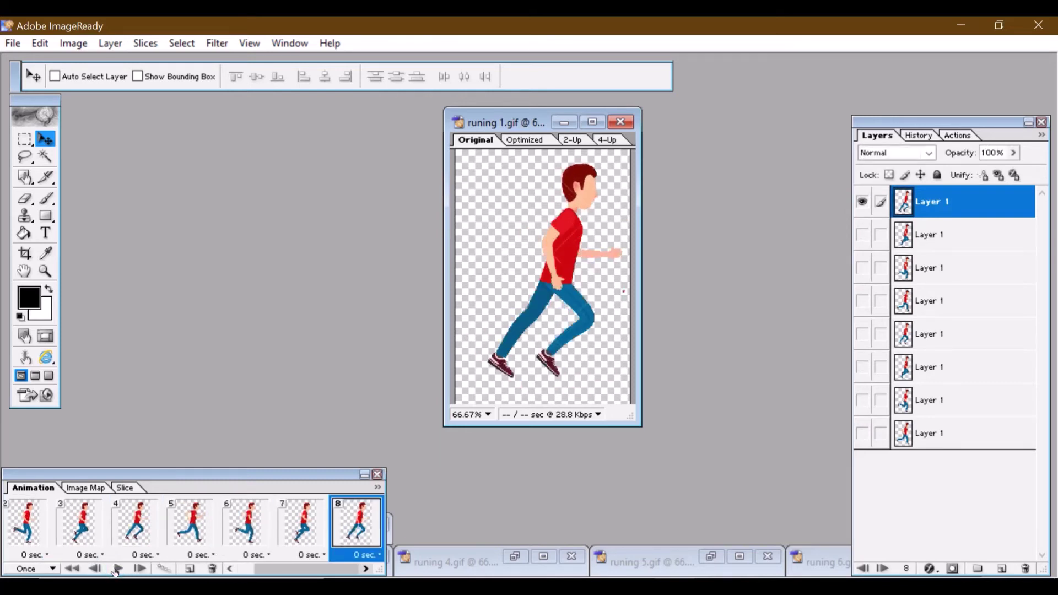
Switch looping from Once to Forever, then play and stop the preview.
left_click(47, 570)
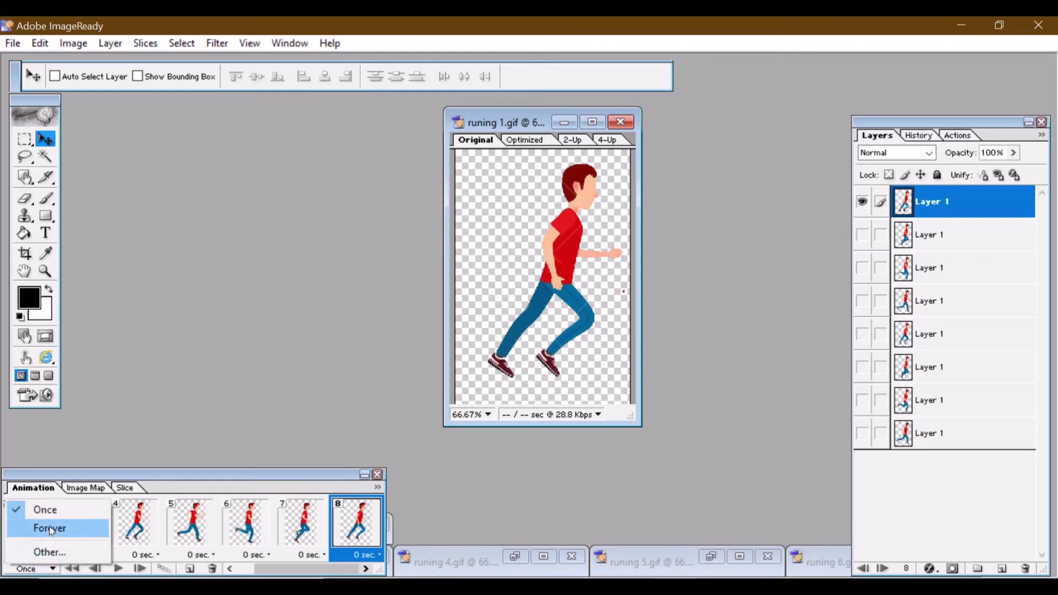
left_click(51, 530)
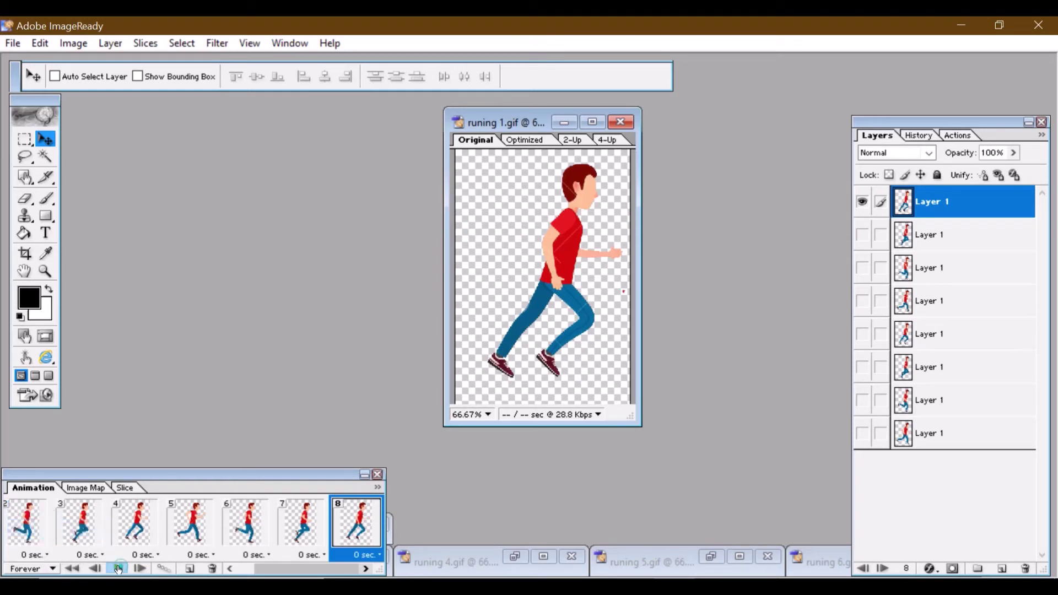
left_click(118, 570)
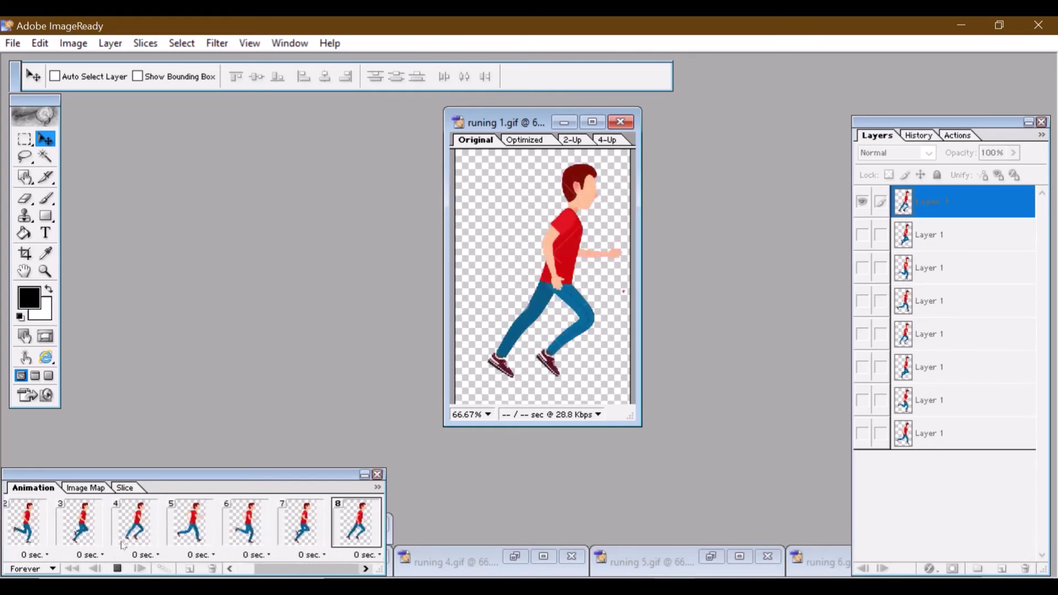
left_click(117, 568)
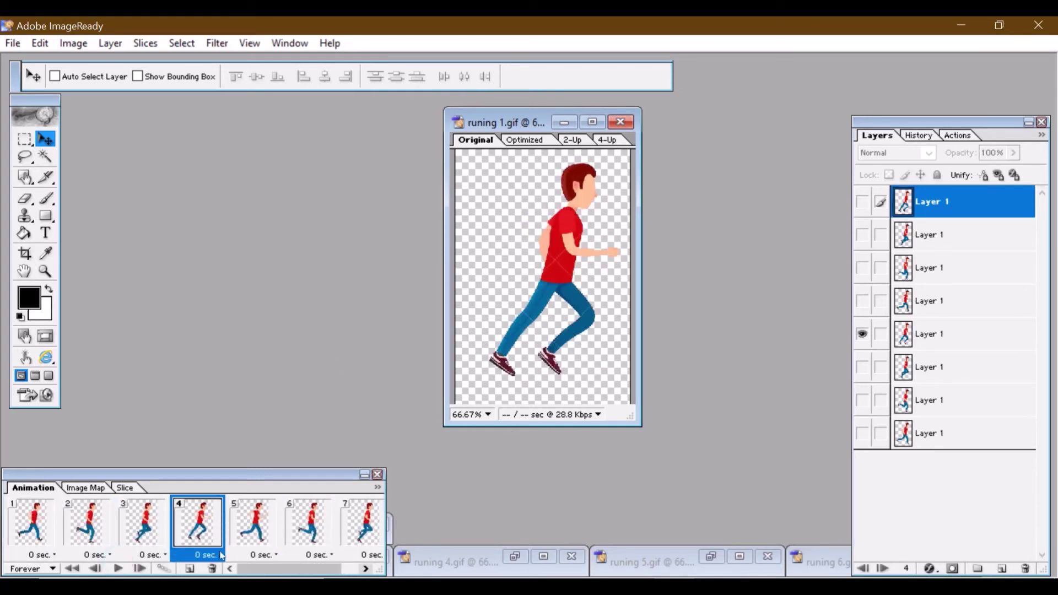
Set frames 1 through 4 to a 0.1 second delay each.
left_click(43, 554)
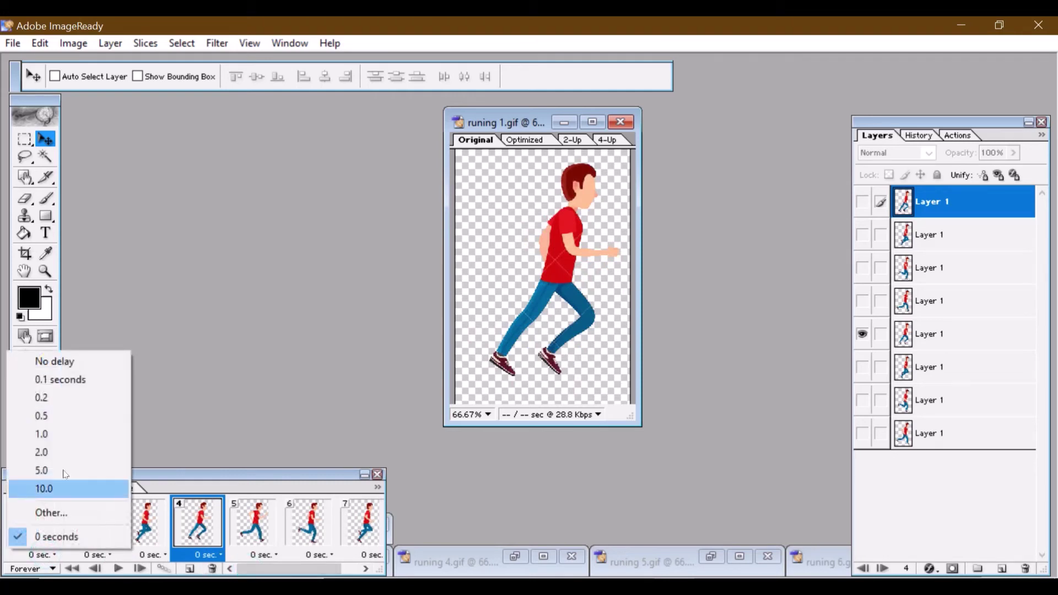
left_click(46, 381)
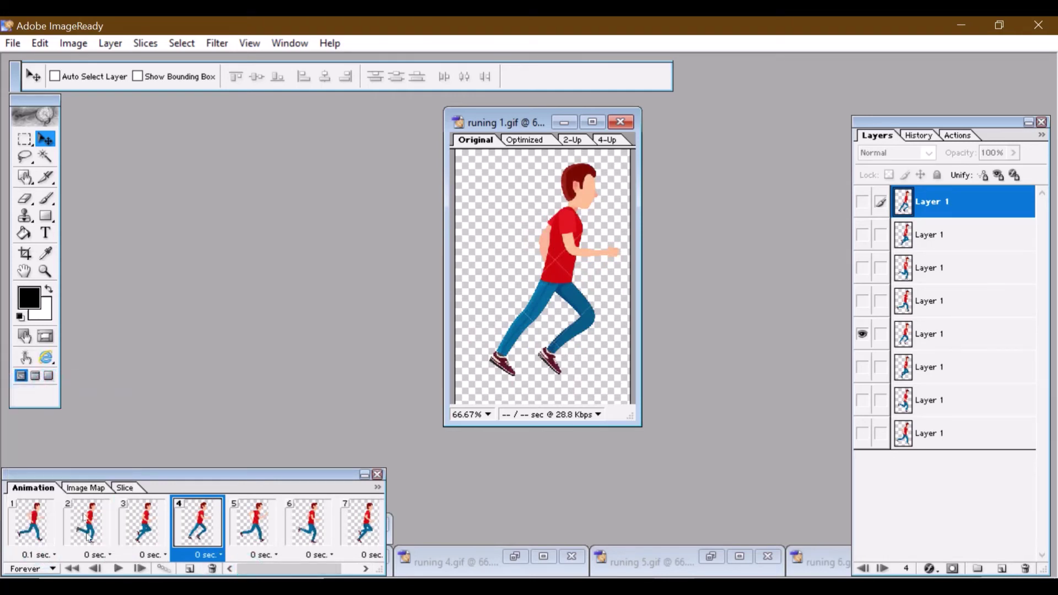
left_click(97, 553)
left_click(113, 380)
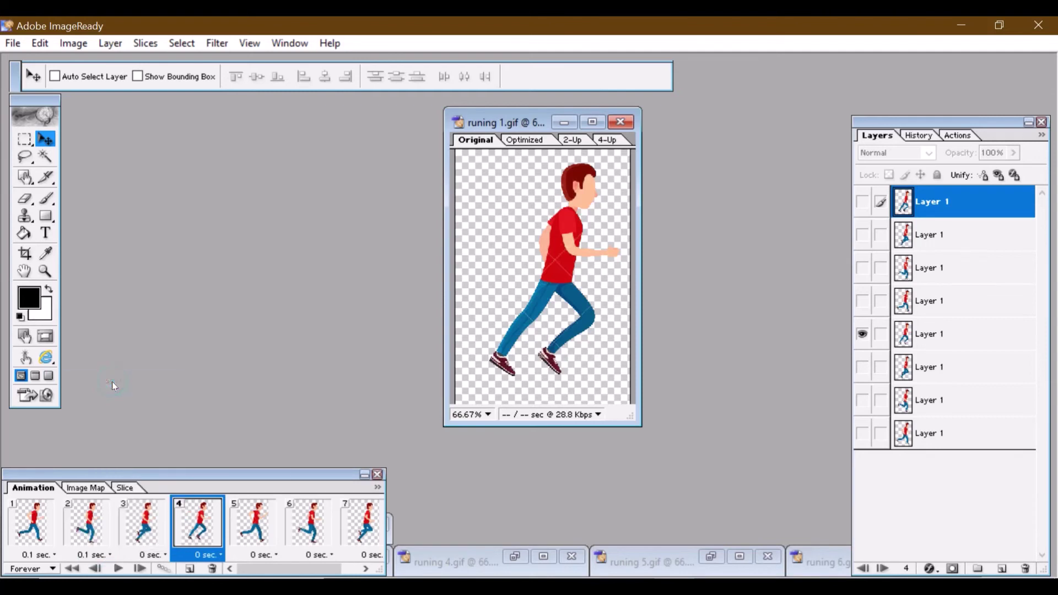
left_click(155, 553)
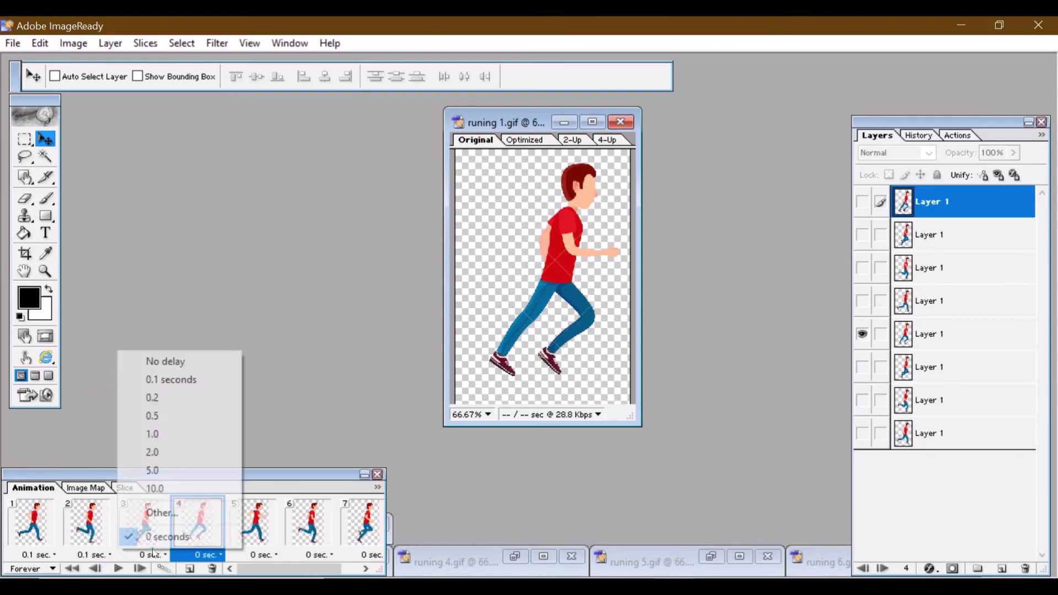
left_click(162, 379)
left_click(219, 552)
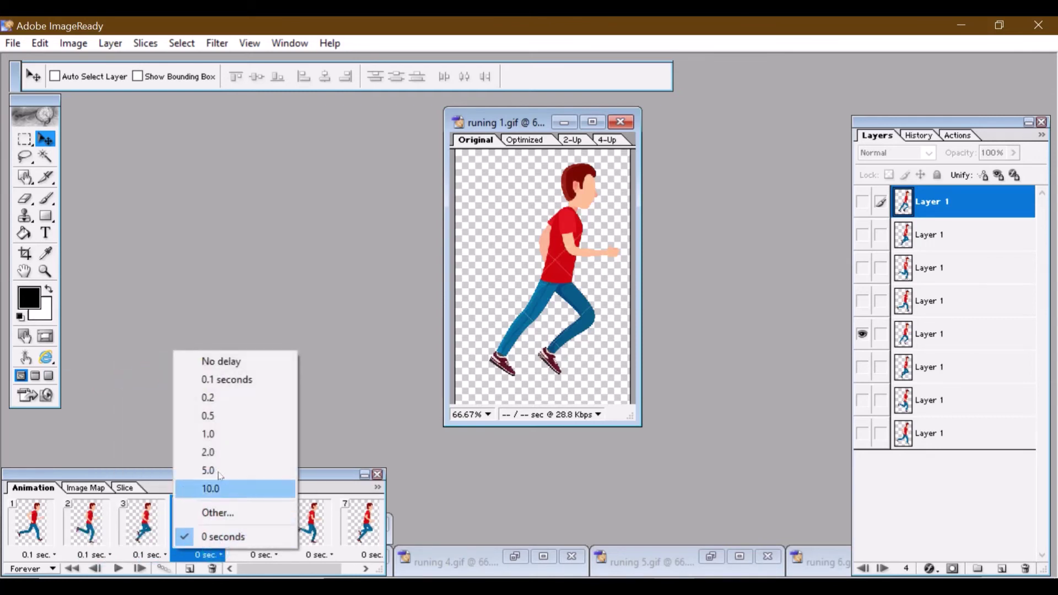
left_click(220, 383)
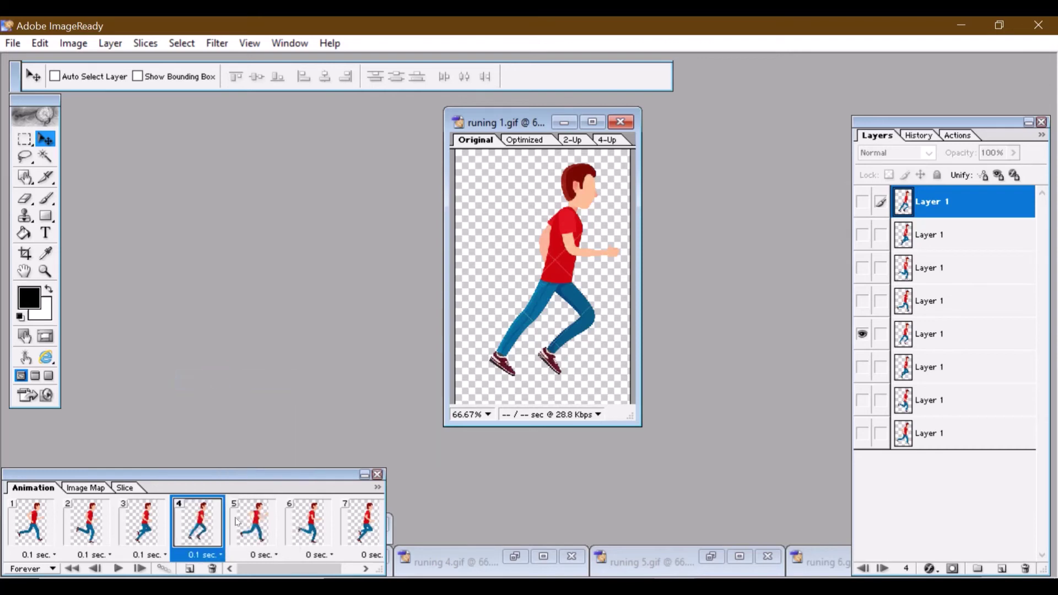
Set frames 5 through 8 to 0.1 seconds, scrolling the strip to reach frame 8.
left_click(252, 554)
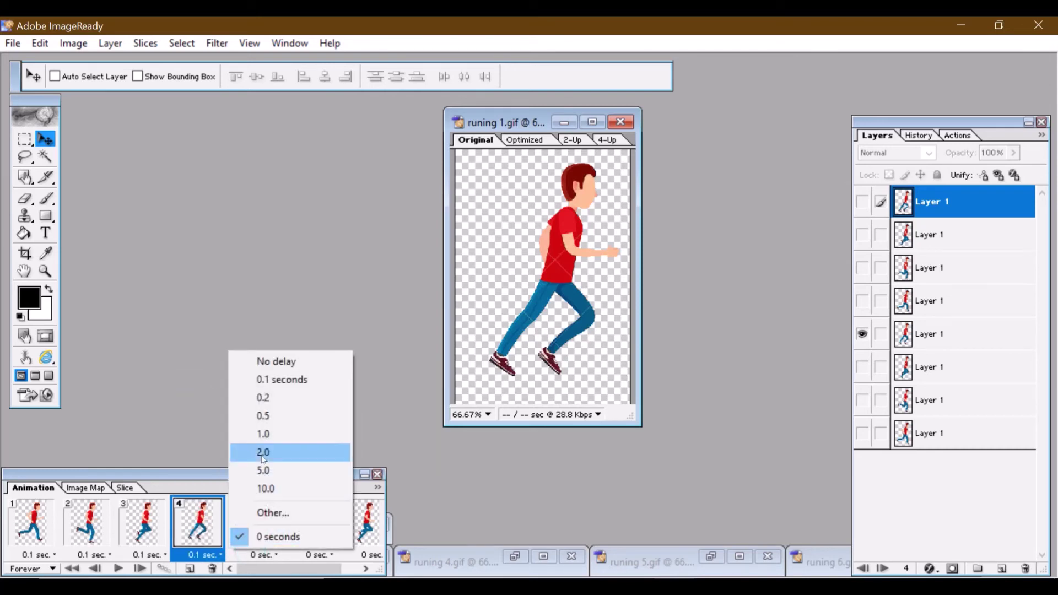
left_click(269, 381)
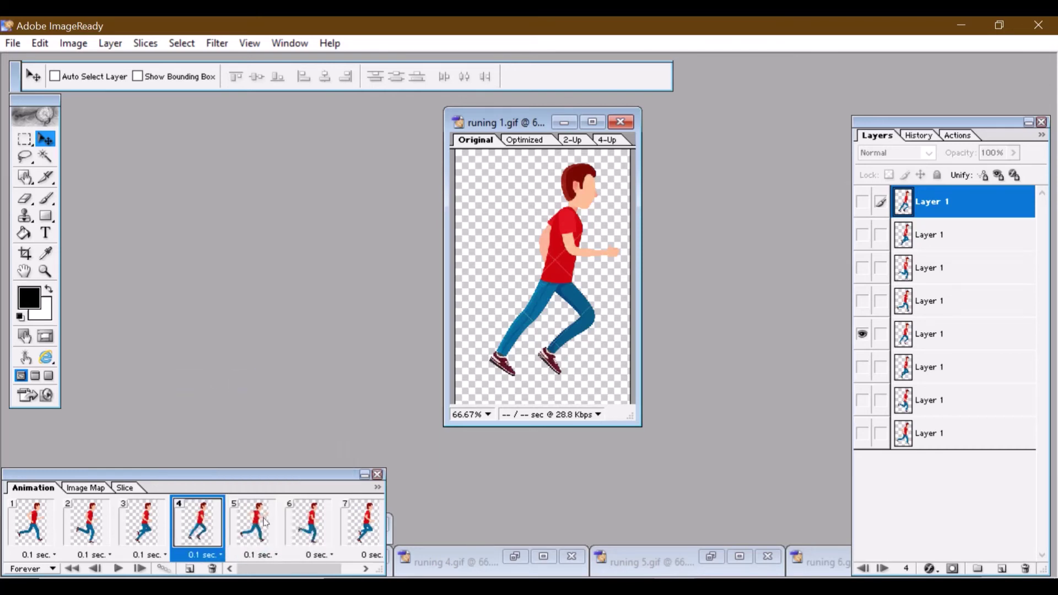
left_click(315, 556)
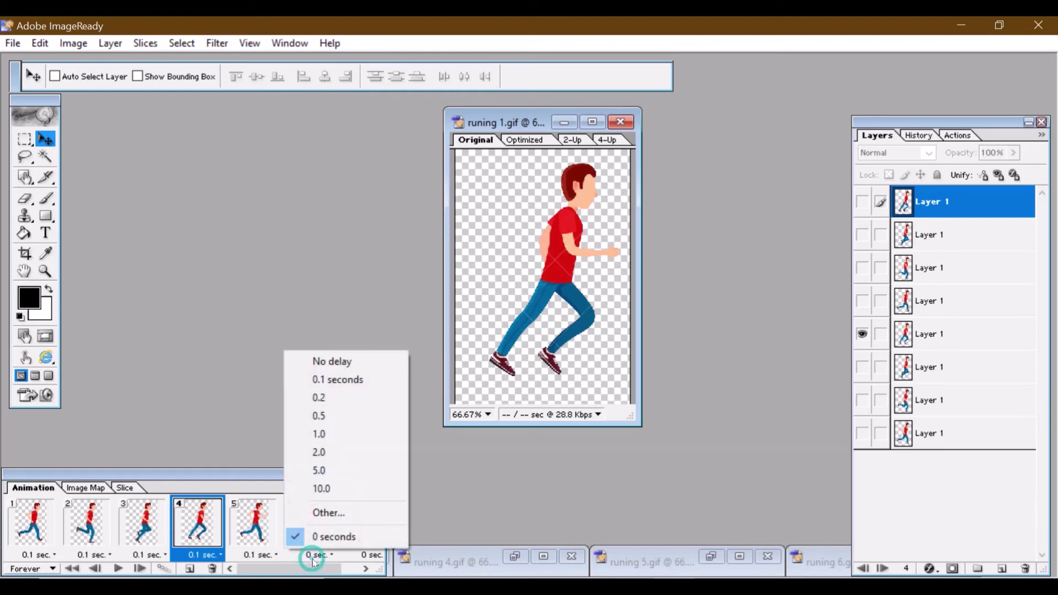
left_click(336, 381)
left_click(372, 555)
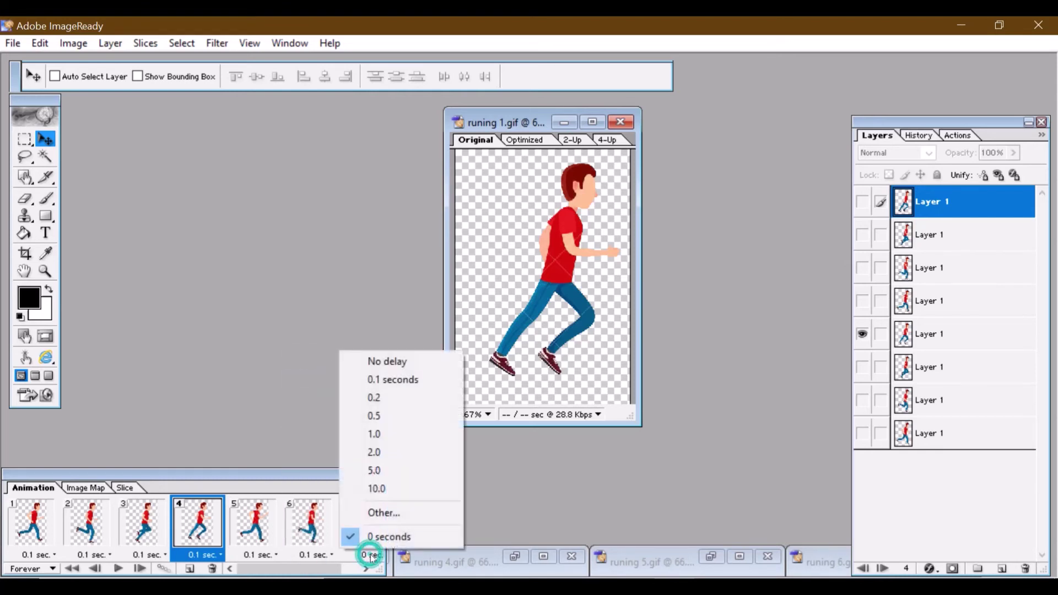
left_click(378, 381)
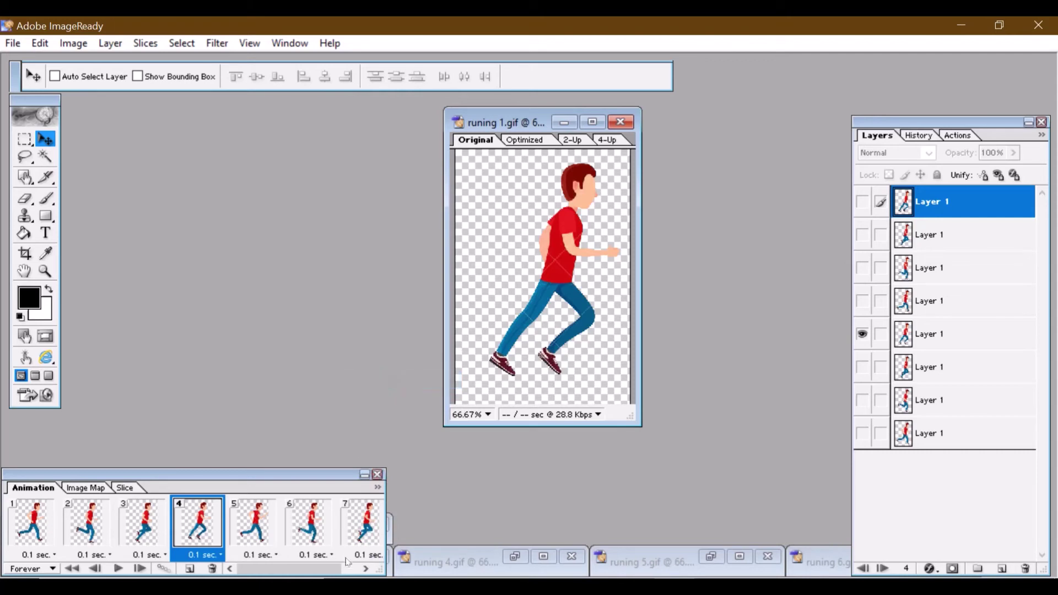
left_click(366, 569)
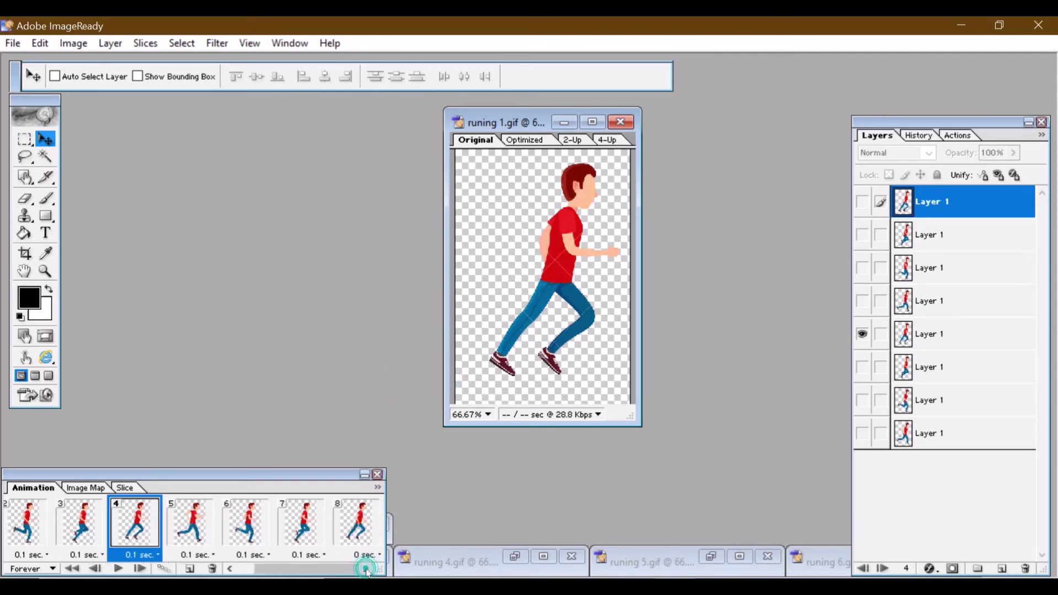
left_click(366, 555)
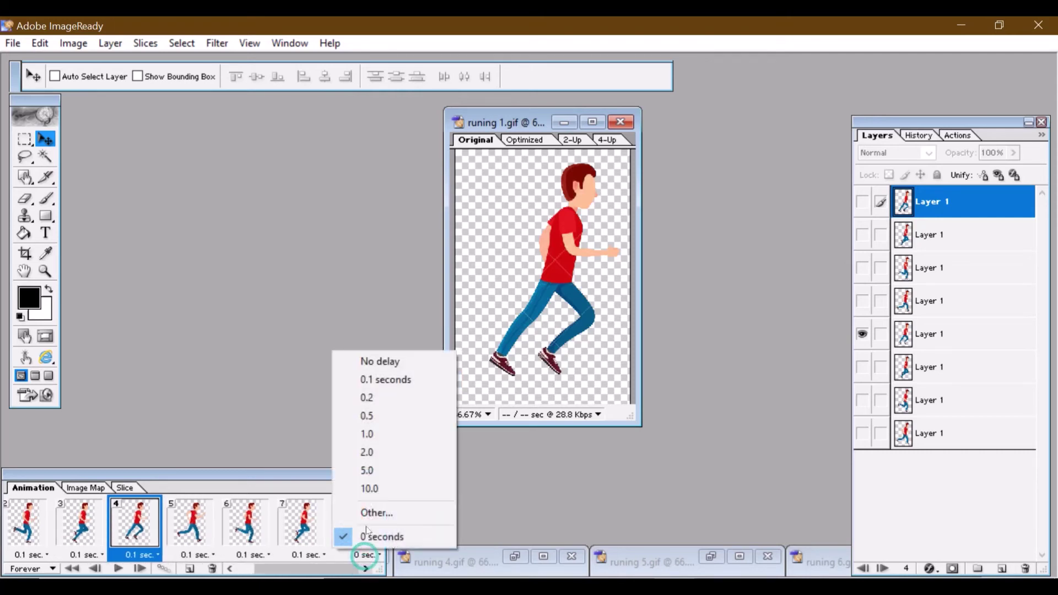
left_click(381, 379)
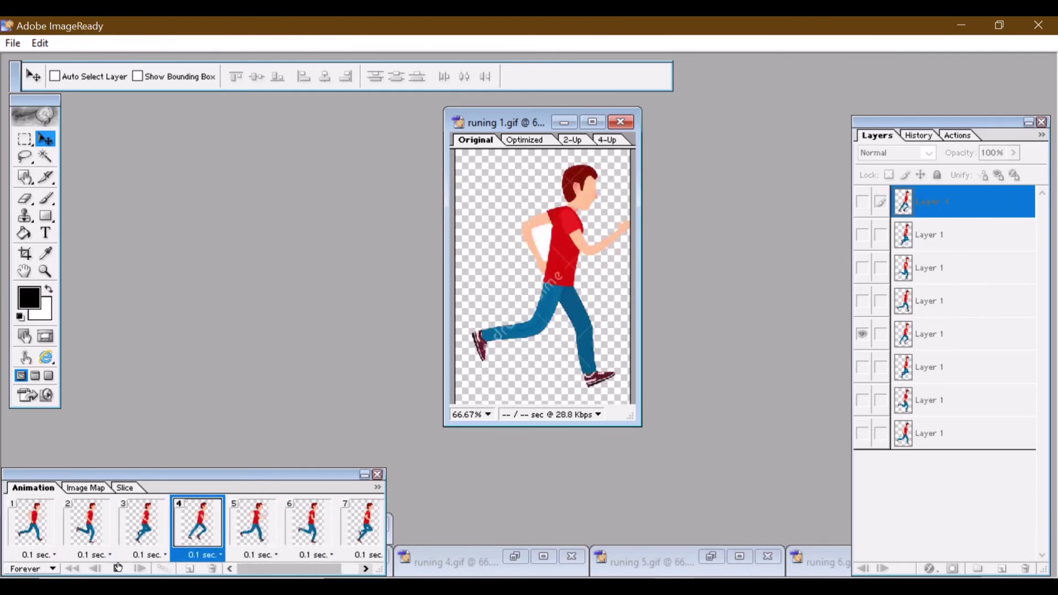
Maximize the runing 1.gif window while the 0.1 sec running cycle keeps looping.
left_click(593, 122)
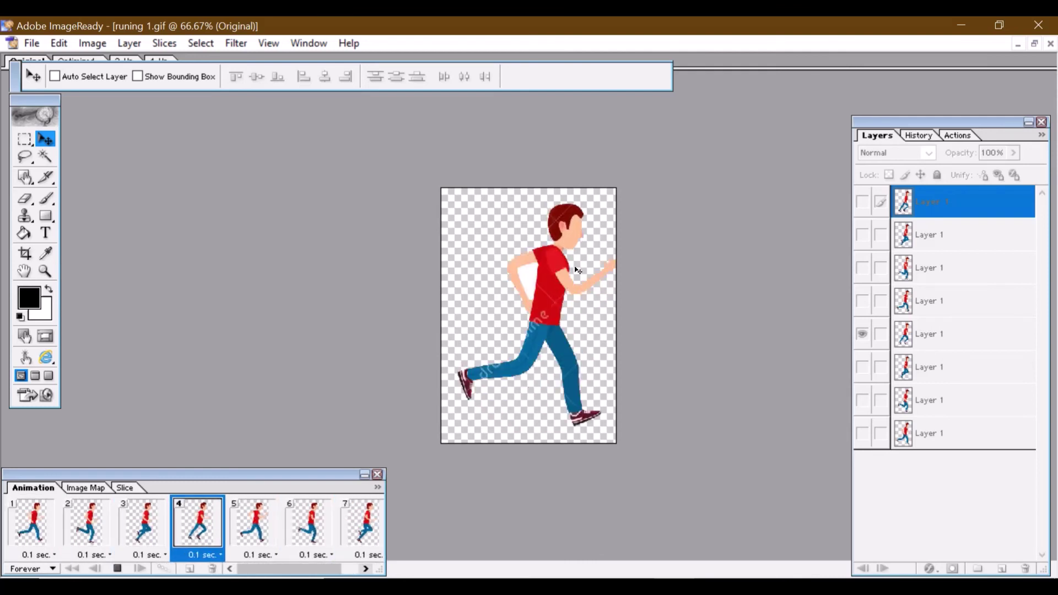
left_click(121, 568)
left_click(53, 568)
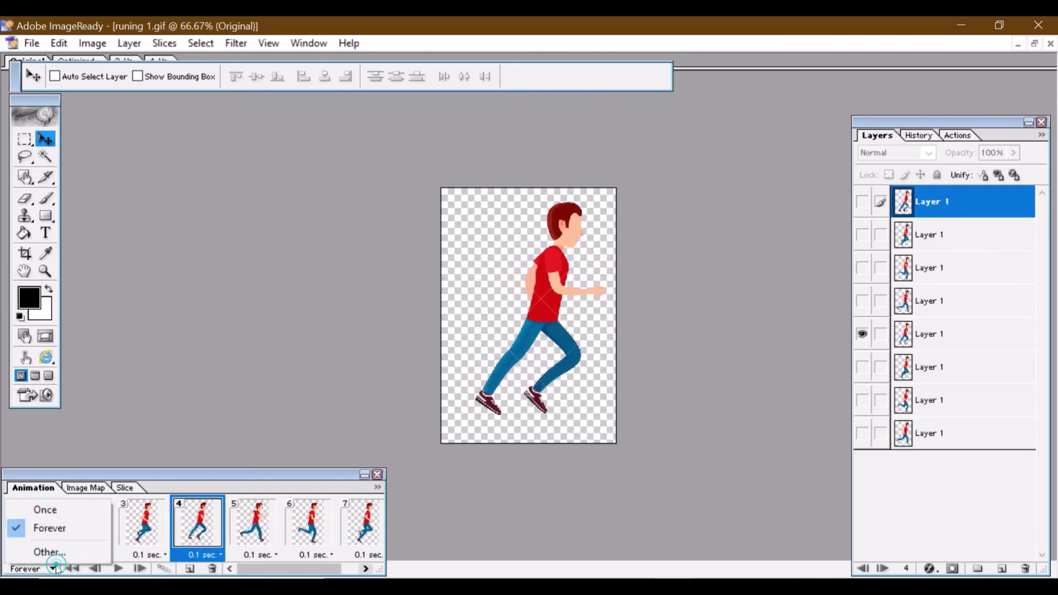
left_click(55, 511)
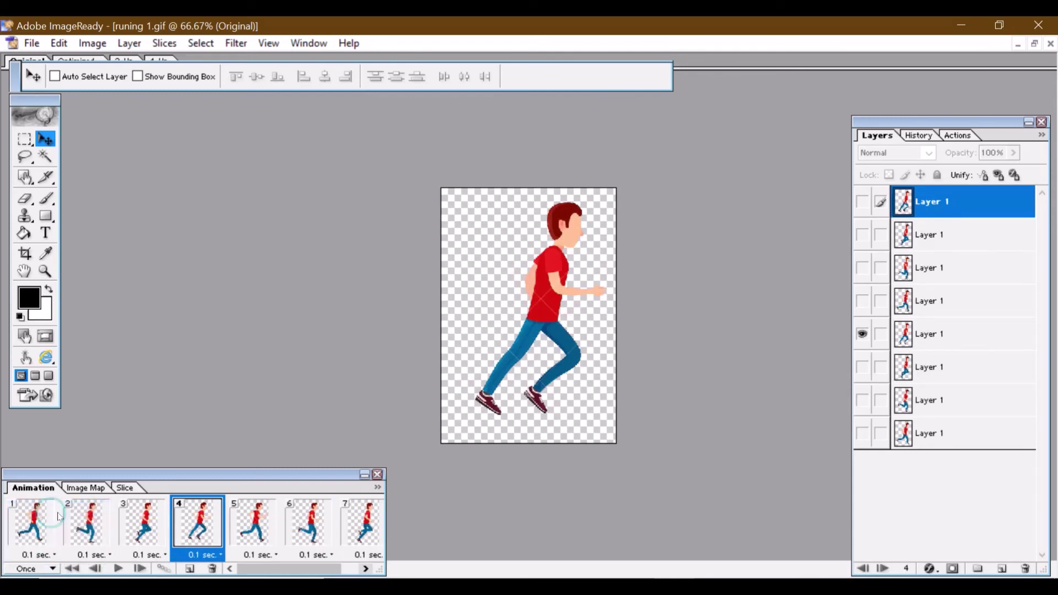
left_click(117, 568)
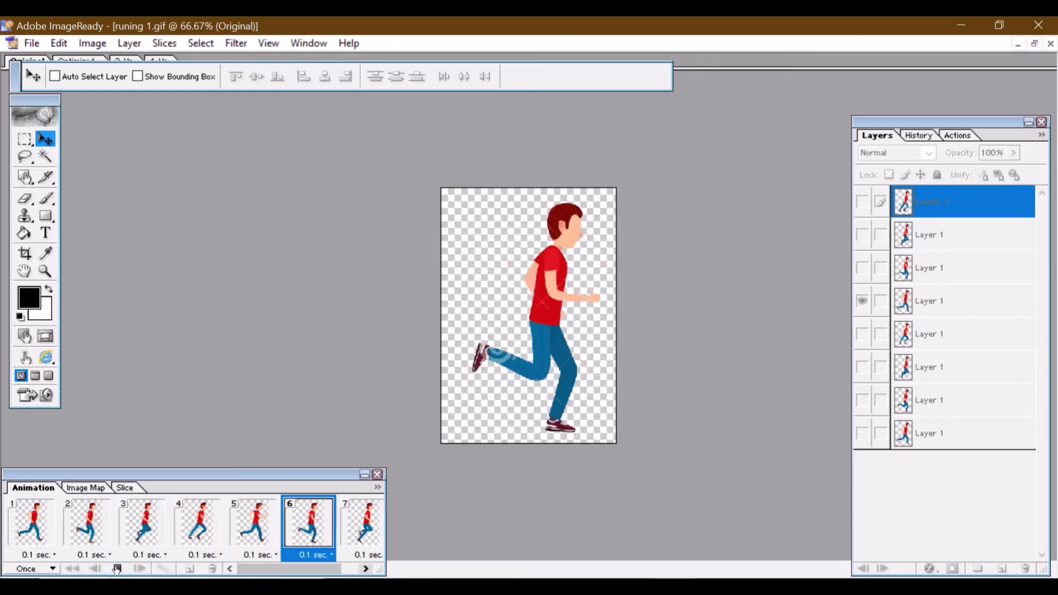
left_click(117, 568)
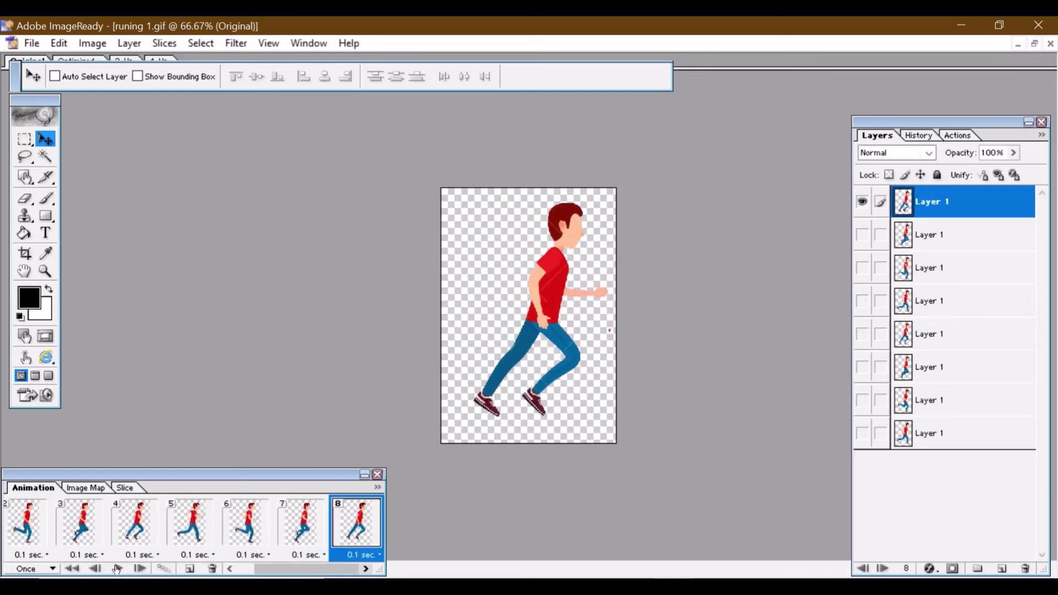
left_click(118, 569)
left_click(319, 520)
left_click(244, 529)
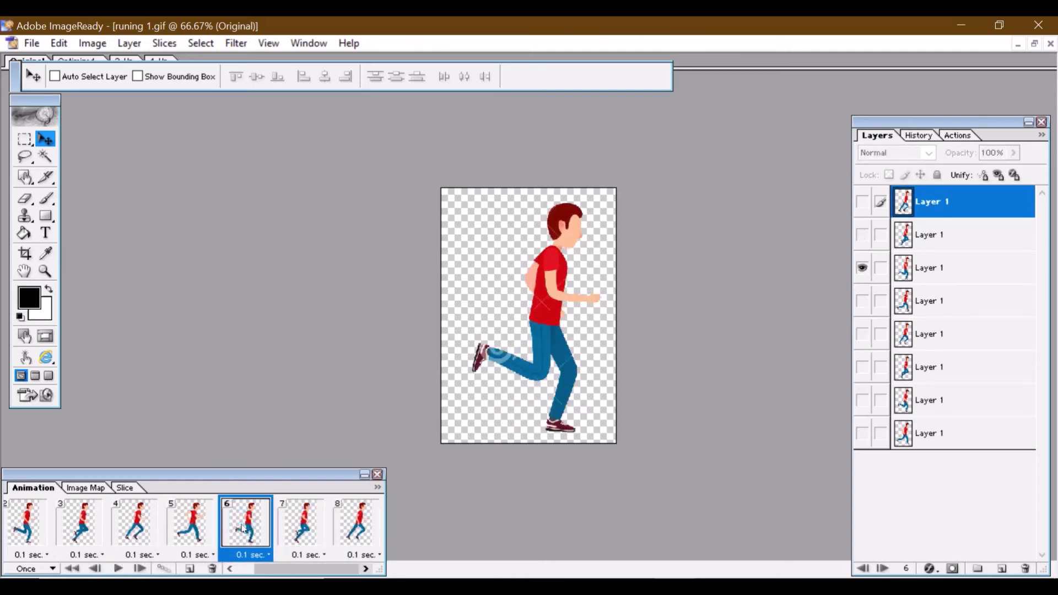
left_click(205, 536)
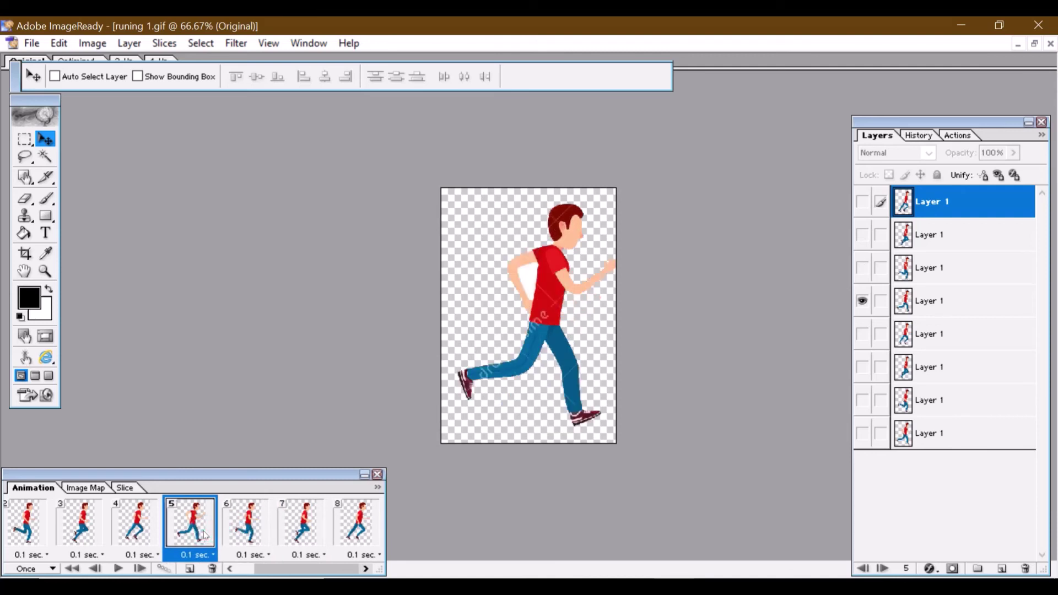
left_click(144, 532)
left_click(78, 533)
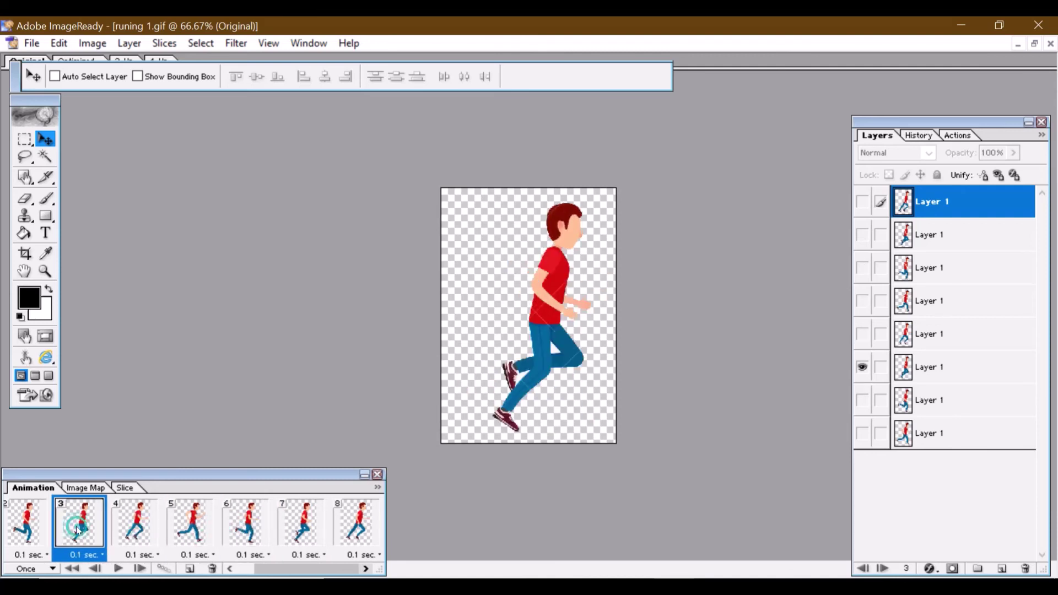
left_click(23, 529)
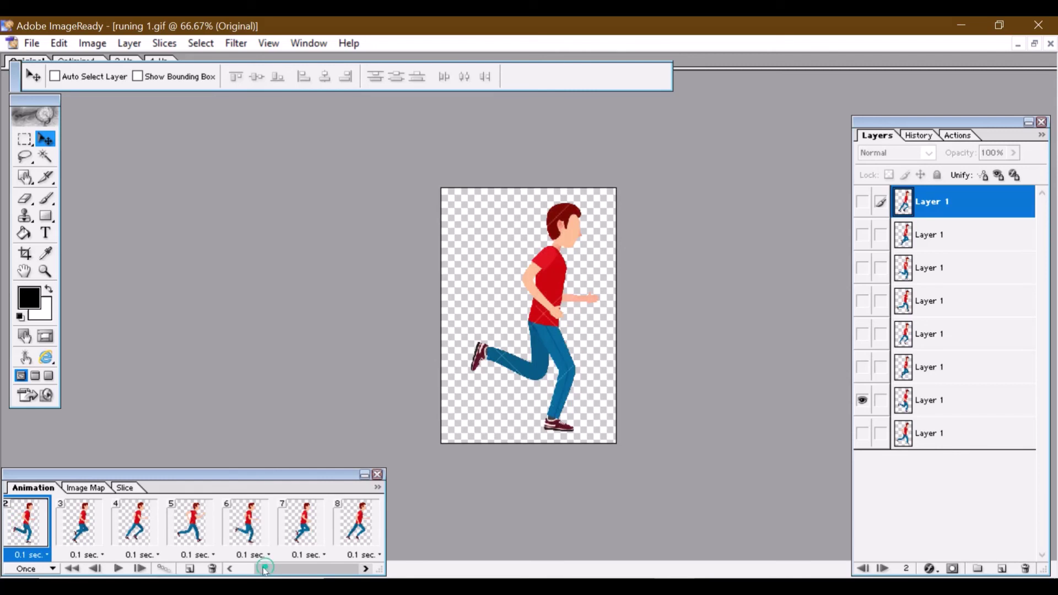
left_click_drag(265, 571, 256, 570)
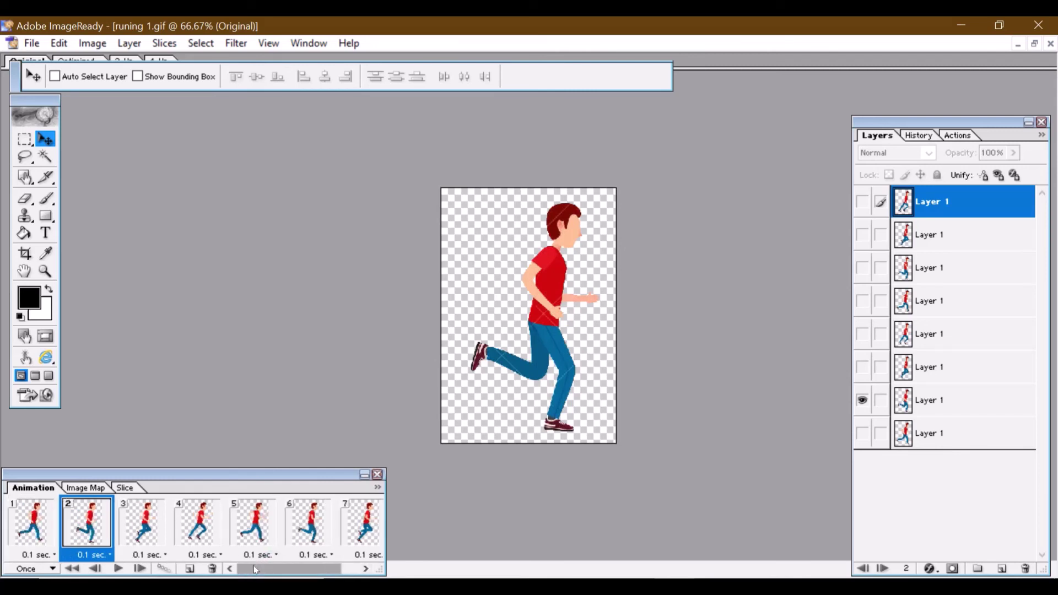
left_click(34, 531)
left_click(86, 535)
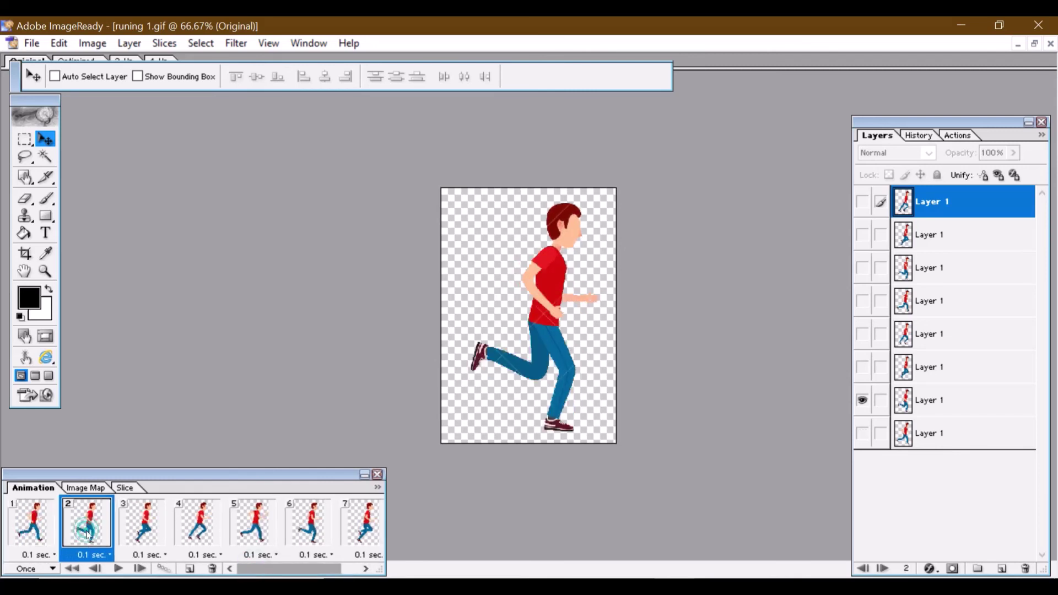
left_click(139, 530)
left_click(198, 530)
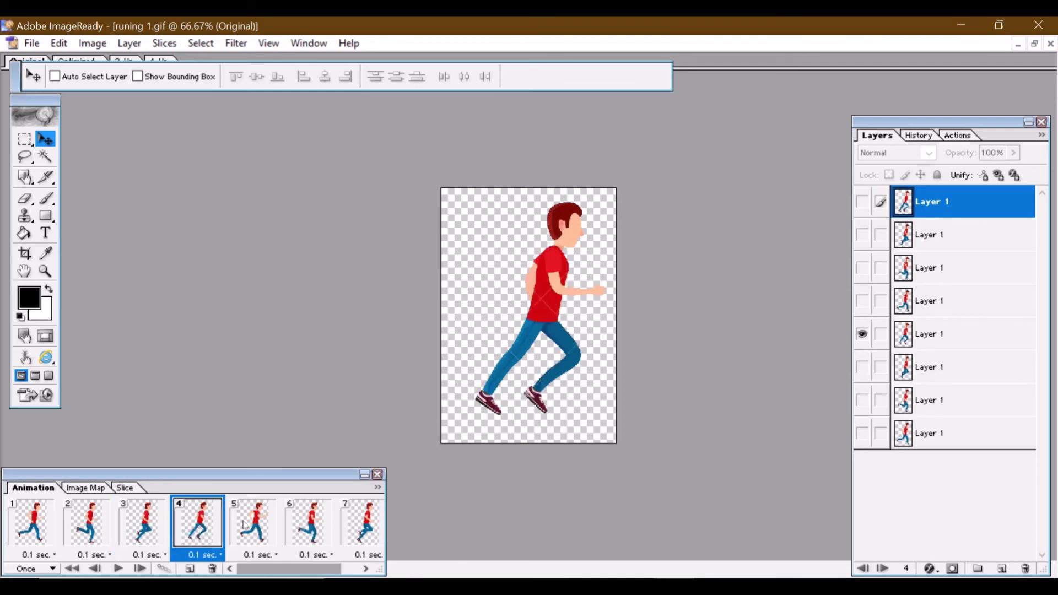
left_click(250, 527)
left_click(315, 521)
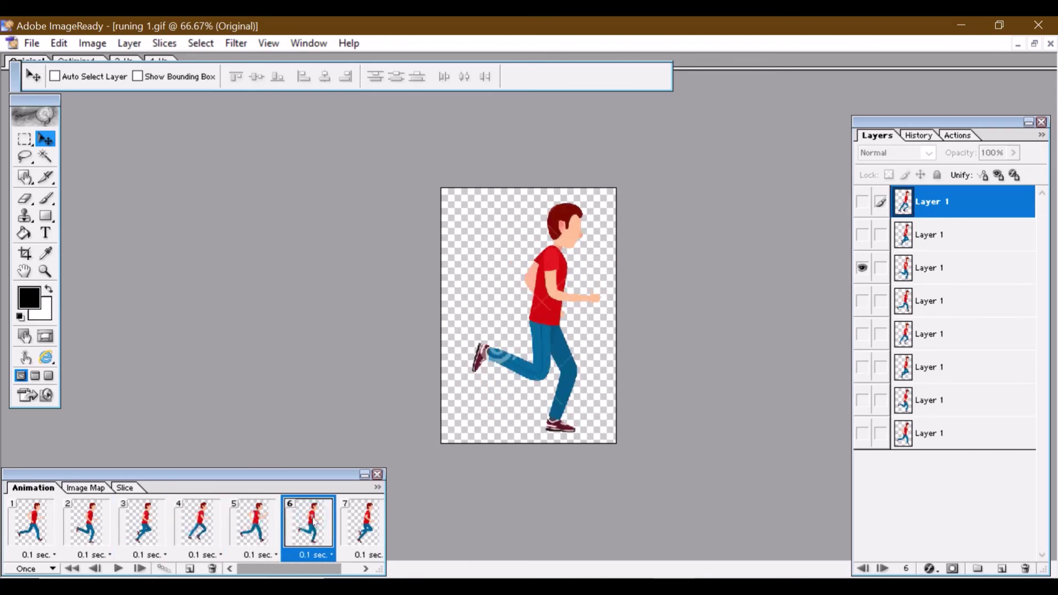
left_click(342, 525)
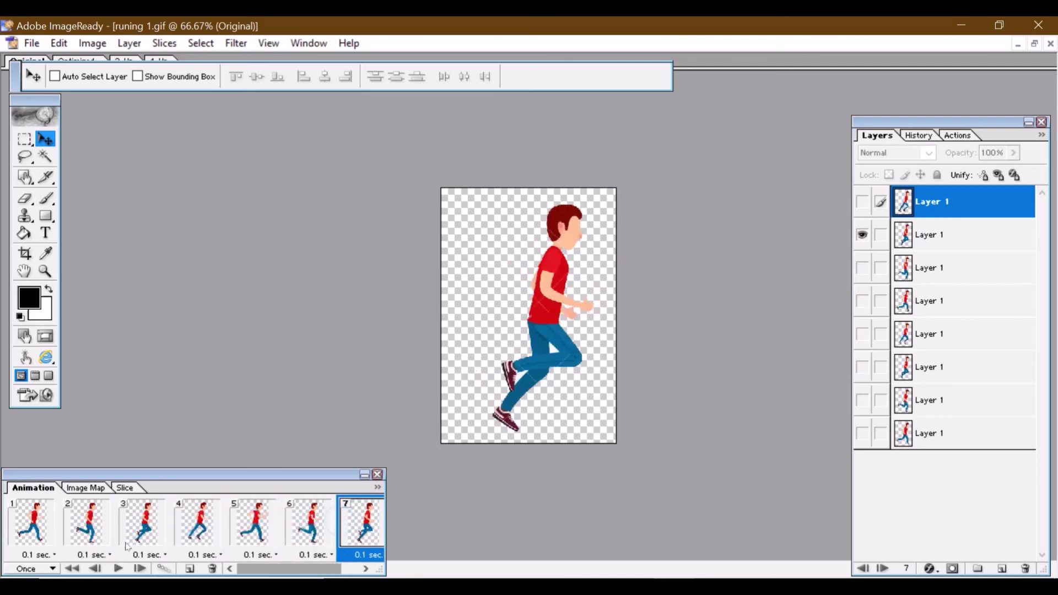
left_click(50, 570)
left_click(47, 525)
left_click(115, 569)
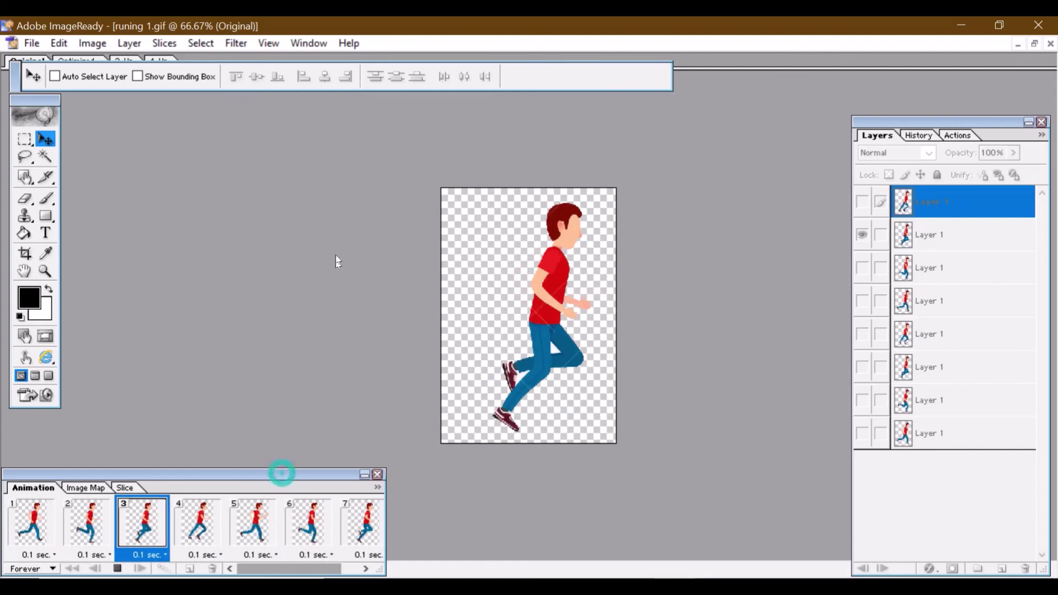
Move the Animation palette up beside the toolbox, stop playback on frame 7, and reveal hidden tray icons.
left_click_drag(220, 475, 273, 270)
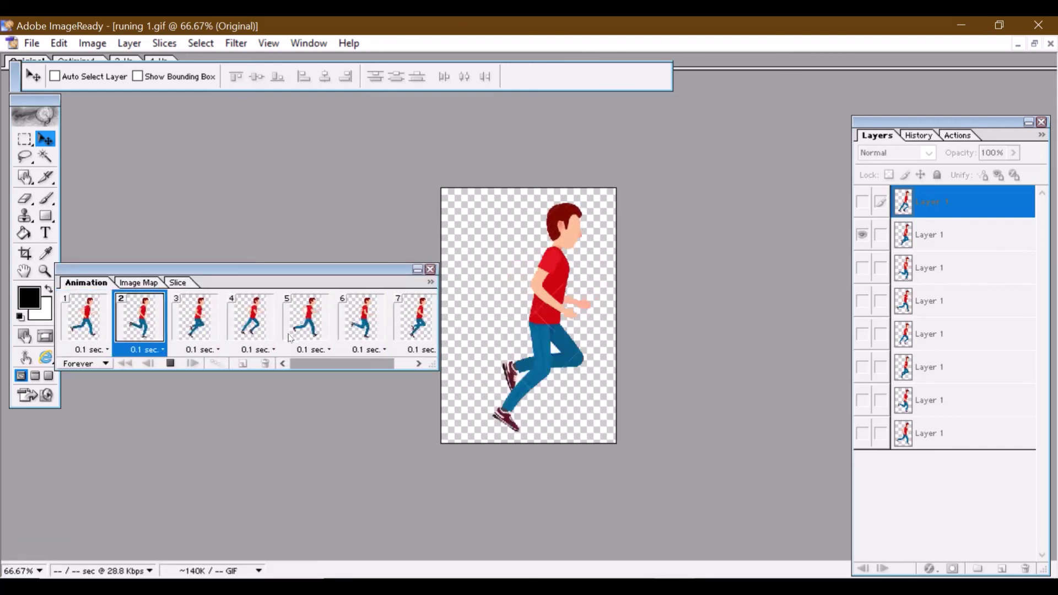
left_click(259, 268)
left_click_drag(255, 268, 219, 280)
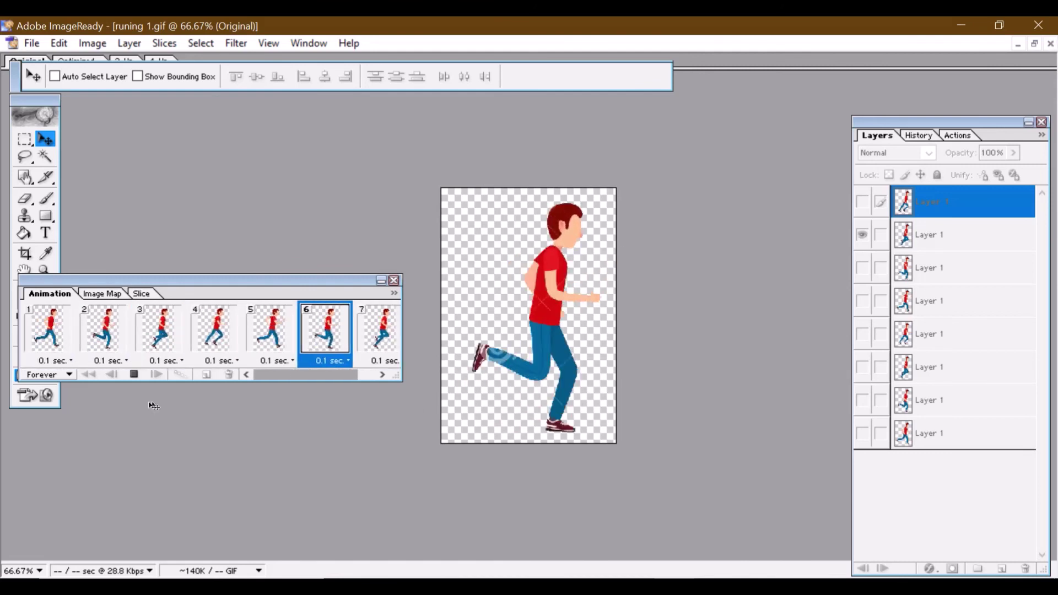
left_click(130, 374)
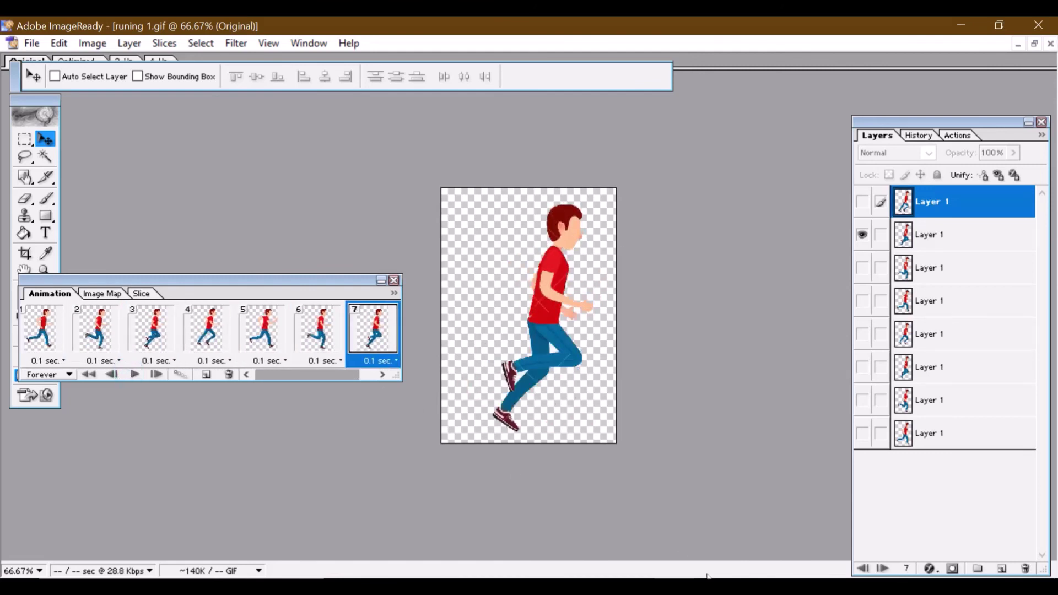
left_click(858, 588)
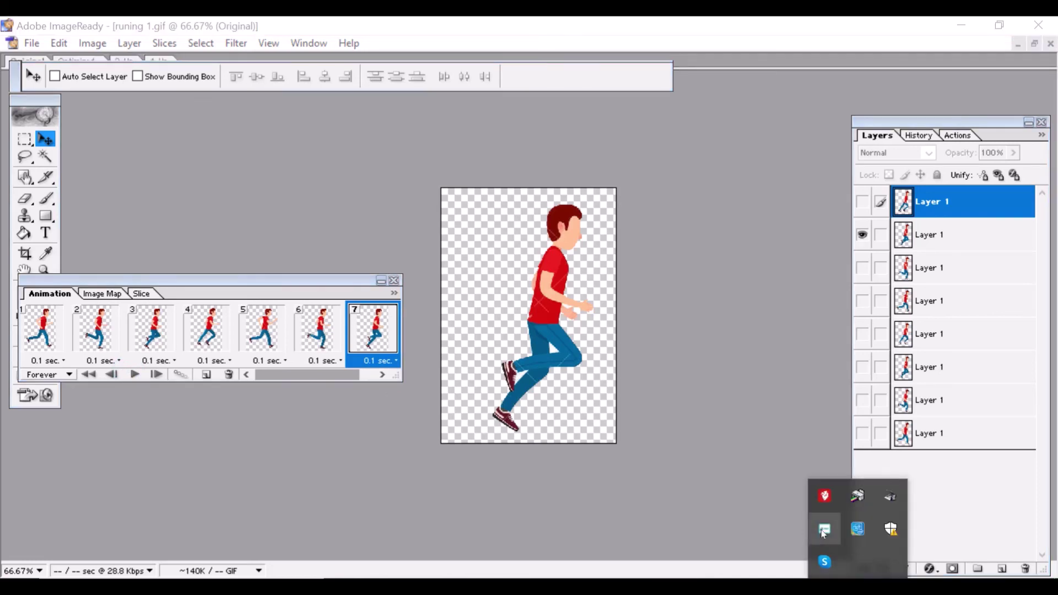